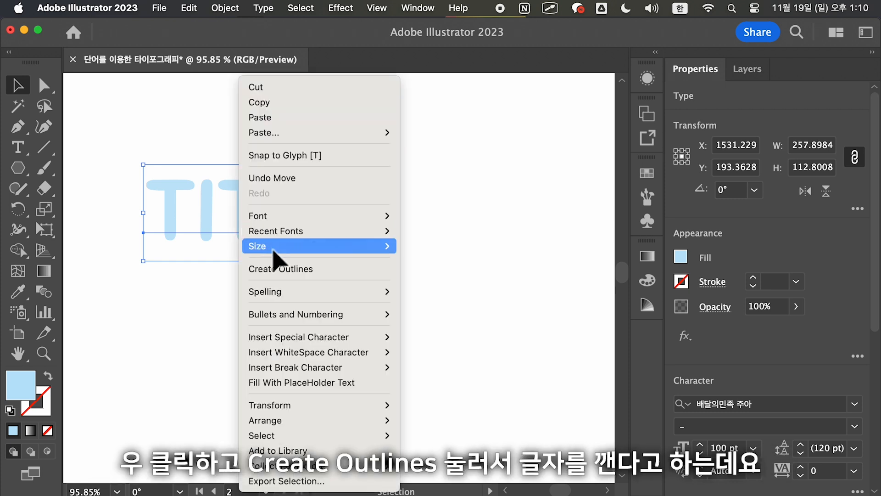
- Convert the TITLE text to outlines and paste a copy directly in front of it
{"action": "left_click", "coordinate": [312, 268]}
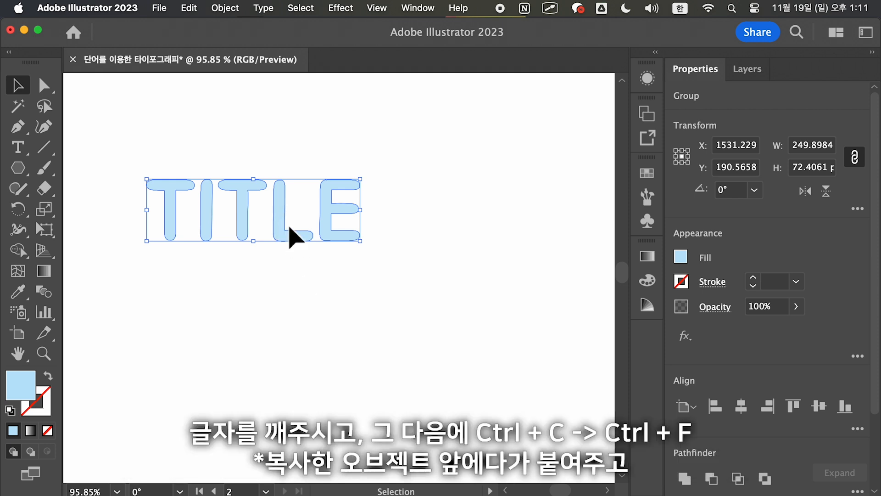
{"action": "key", "text": "super+c"}
{"action": "key", "text": "super+f"}
- Fill the front TITLE copy with pink using C 0%, M 30%, Y 0%, K 0%
{"action": "double_click", "coordinate": [34, 395]}
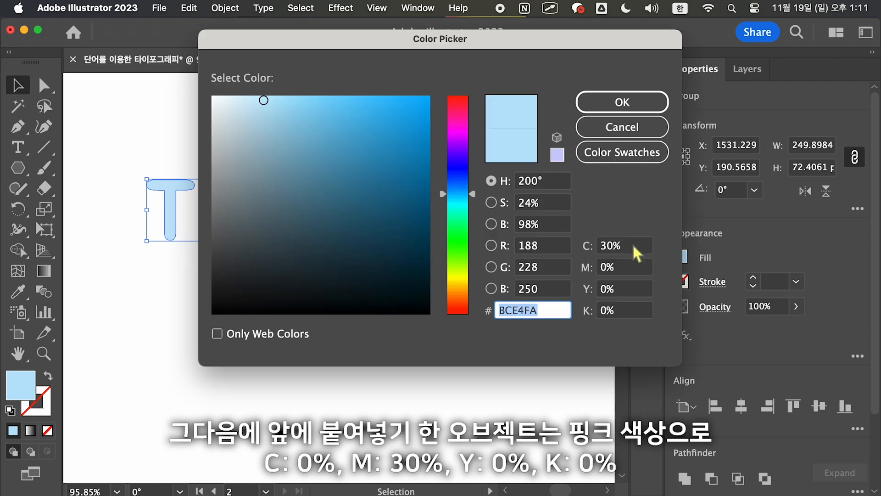
{"action": "left_click", "coordinate": [632, 245]}
{"action": "left_click_drag", "start_coordinate": [632, 245], "coordinate": [547, 244]}
{"action": "type", "text": "0"}
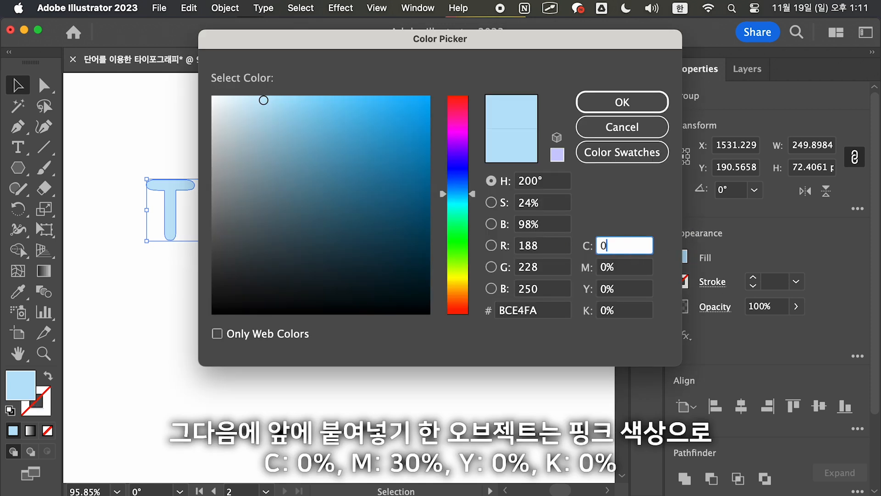
{"action": "key", "text": "Tab"}
{"action": "type", "text": "1"}
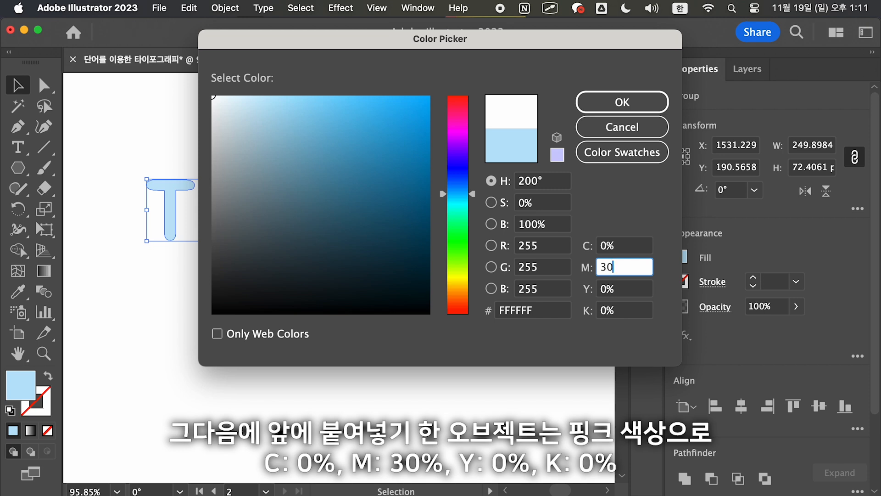
{"action": "type", "text": "0"}
{"action": "key", "text": "Return"}
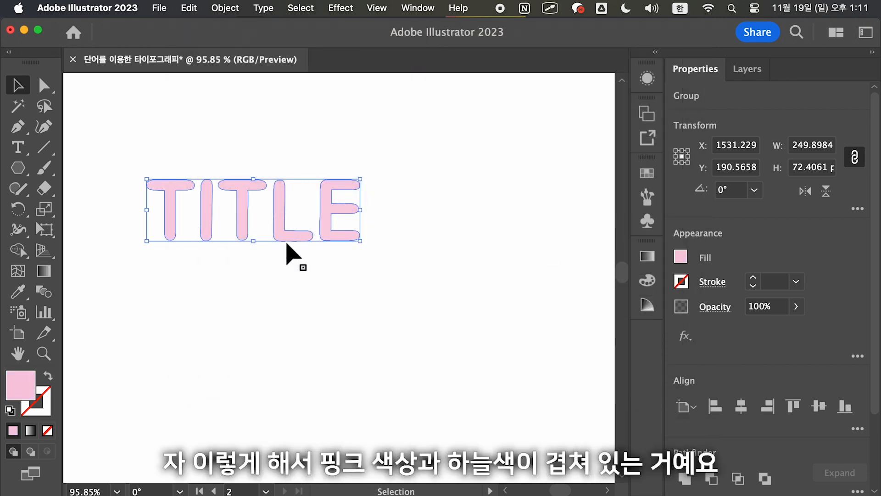
- Try moving the pink copy off the blue lettering, undo the move, and reselect the pink copy
{"action": "left_click_drag", "start_coordinate": [289, 234], "coordinate": [305, 246]}
{"action": "key", "text": "super+z"}
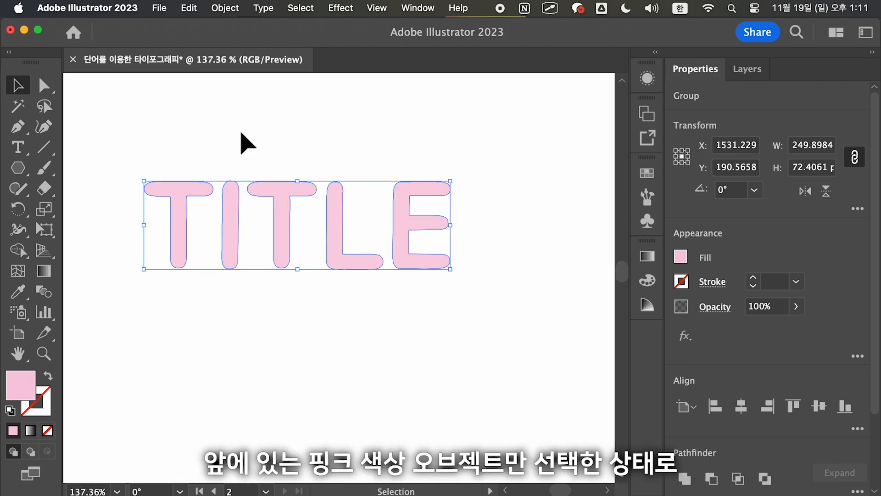
{"action": "left_click", "coordinate": [235, 170]}
{"action": "left_click", "coordinate": [236, 210]}
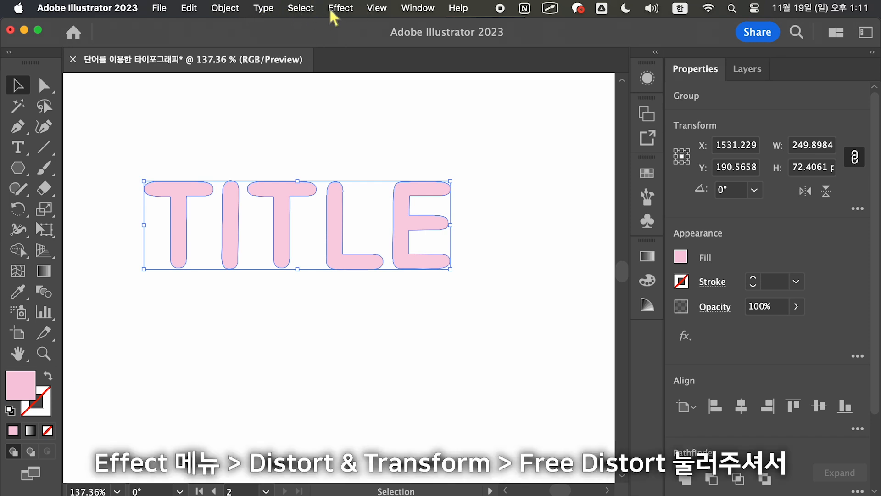
- Apply Free Distort to the pink copy, folding its upper-right corner down and inward below the baseline
{"action": "left_click", "coordinate": [331, 8]}
{"action": "mouse_move", "coordinate": [508, 148]}
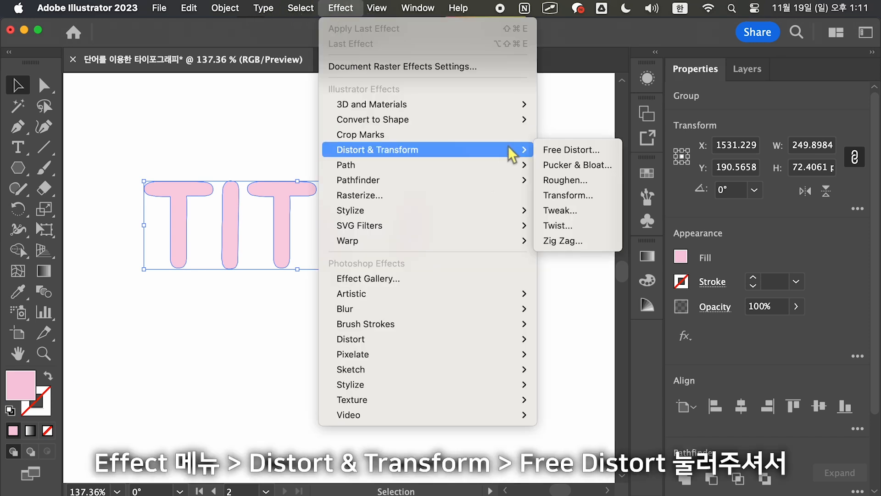
{"action": "left_click", "coordinate": [568, 148]}
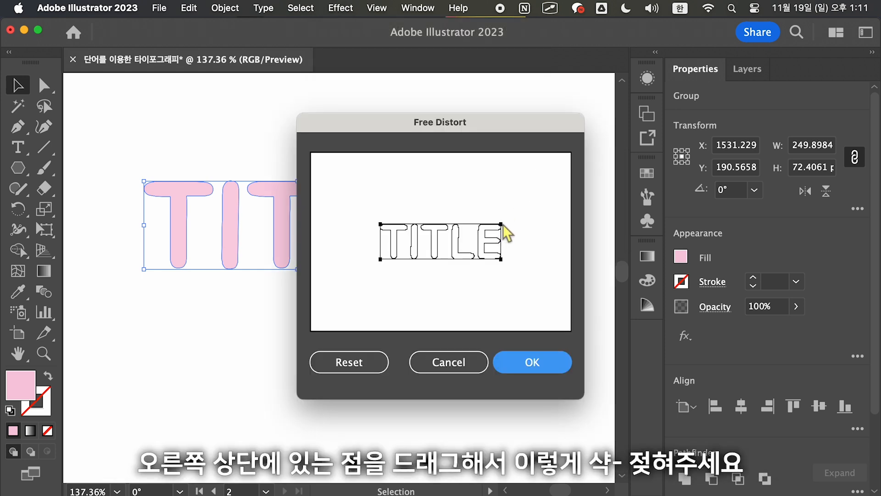
{"action": "left_click_drag", "start_coordinate": [501, 225], "coordinate": [457, 288]}
{"action": "left_click", "coordinate": [537, 365]}
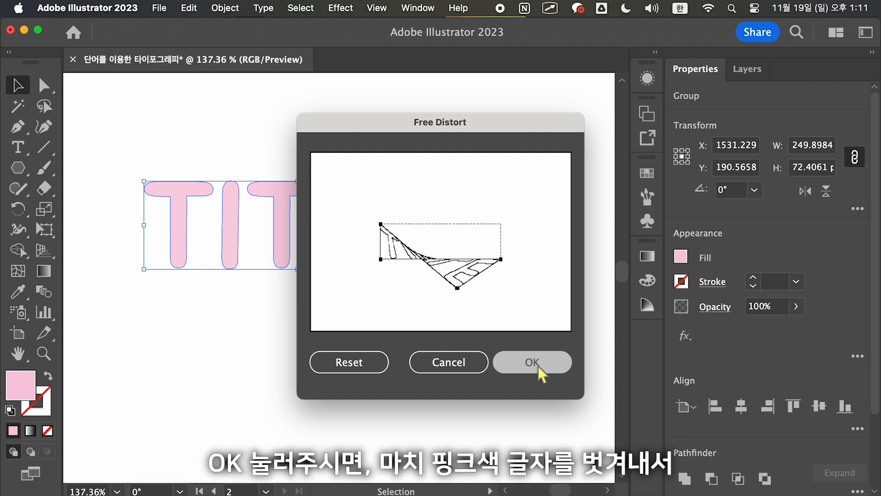
{"action": "left_click", "coordinate": [438, 360]}
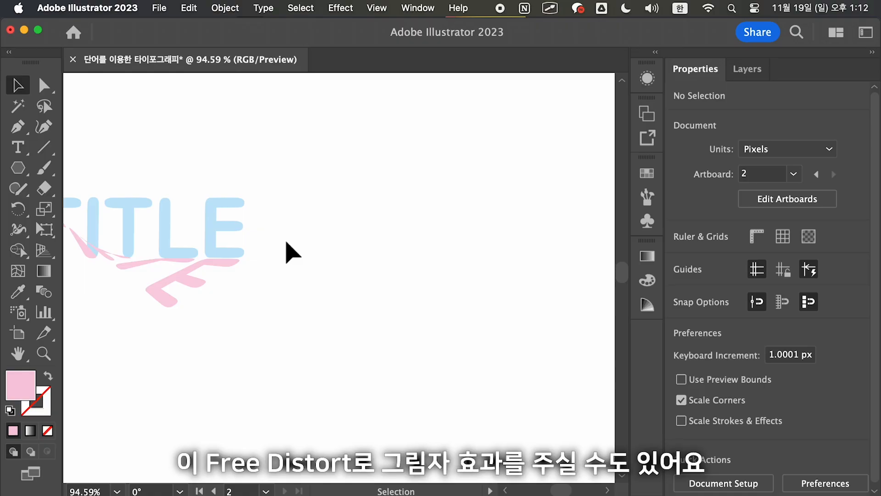
- Paste another blue outlined TITLE and place it to the right of the distorted one
{"action": "key", "text": "super+v"}
{"action": "left_click_drag", "start_coordinate": [303, 255], "coordinate": [416, 209]}
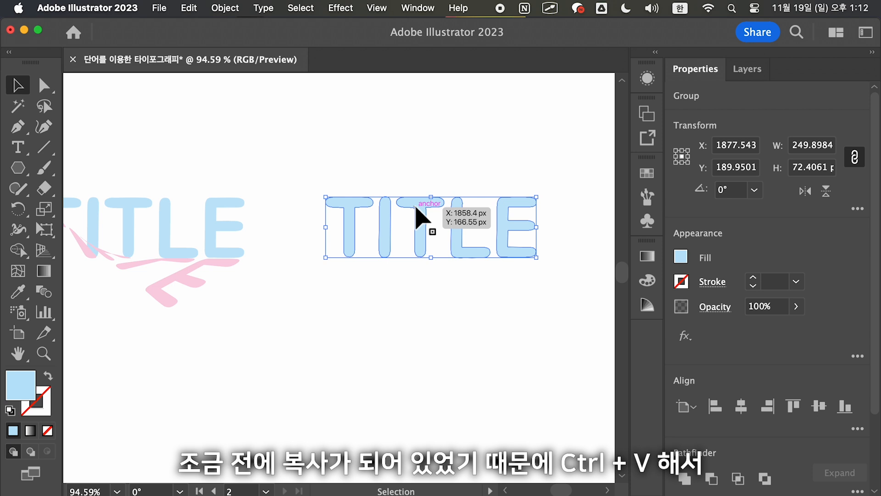
{"action": "scroll", "coordinate": [415, 209], "scroll_direction": "up", "scroll_amount": 4}
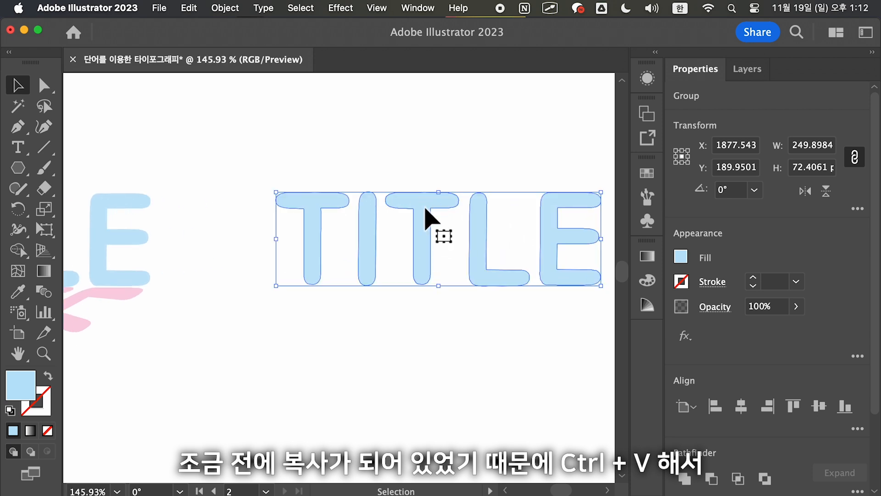
{"action": "scroll", "coordinate": [425, 208], "scroll_direction": "right", "scroll_amount": 5}
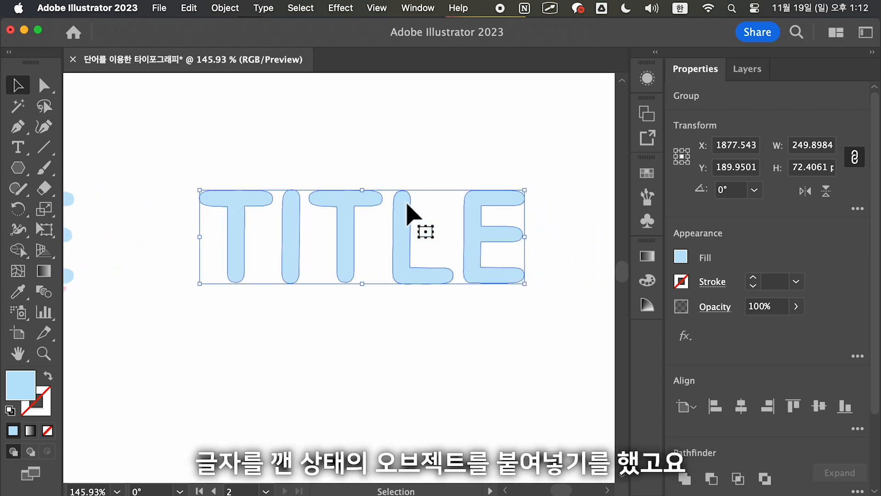
{"action": "scroll", "coordinate": [407, 205], "scroll_direction": "up", "scroll_amount": 1}
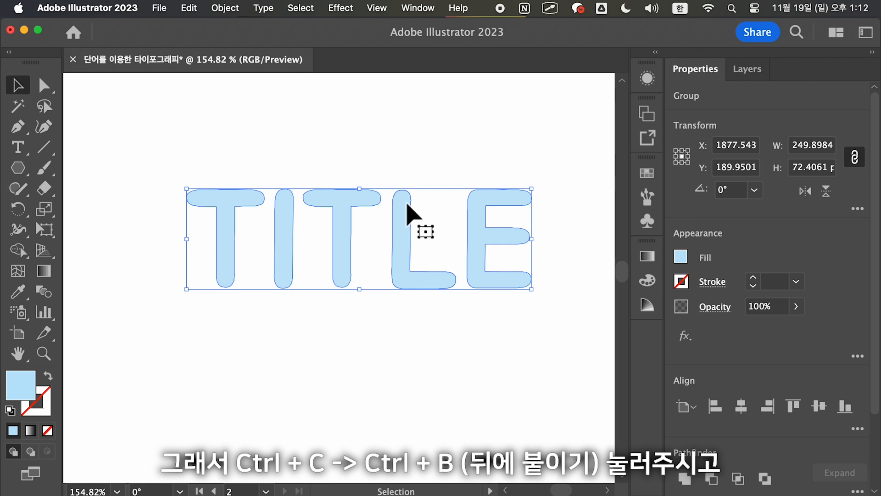
- Paste a copy behind the new blue TITLE and fill it with a linear white-to-black gradient
{"action": "key", "text": "super+c"}
{"action": "key", "text": "super+b"}
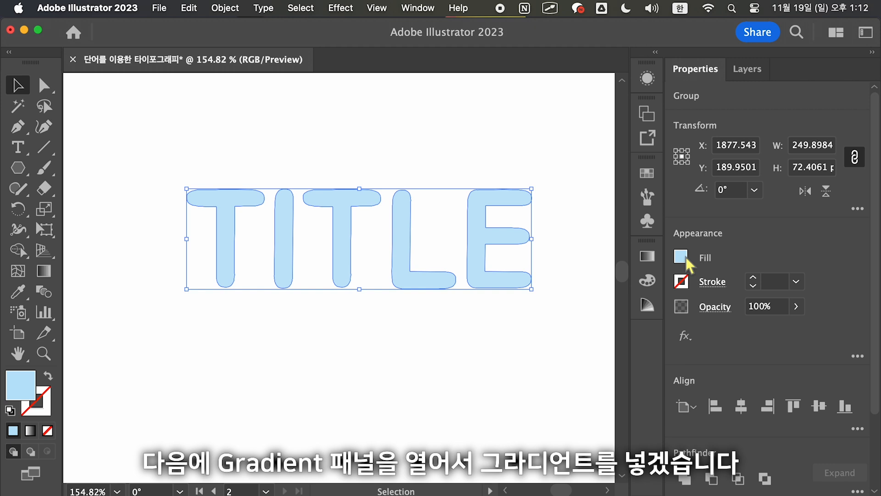
{"action": "key", "text": "super+F9"}
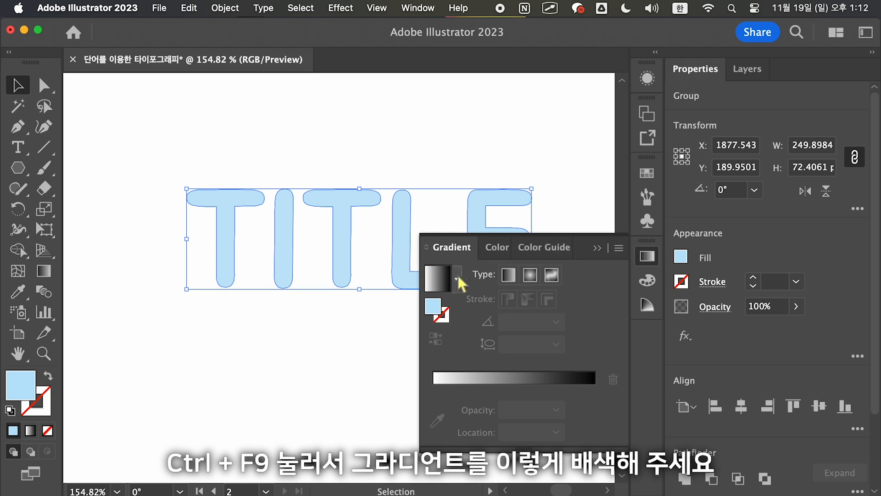
{"action": "left_click", "coordinate": [446, 284]}
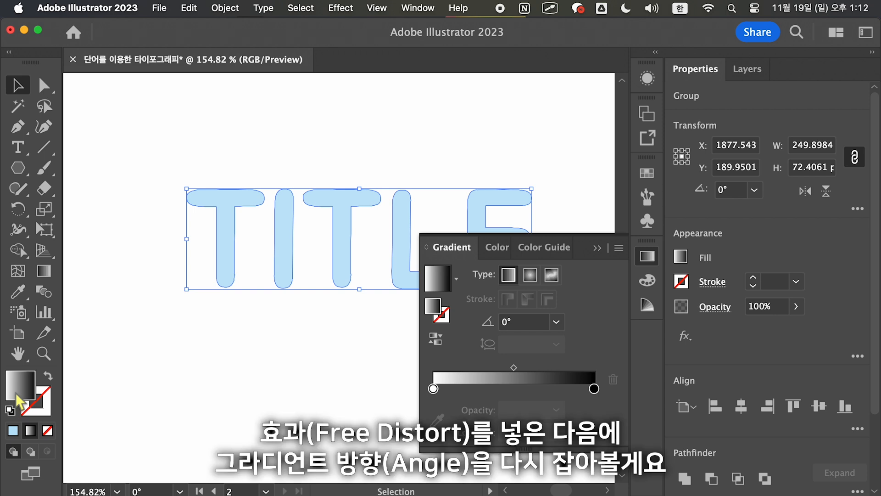
{"action": "left_click", "coordinate": [600, 248]}
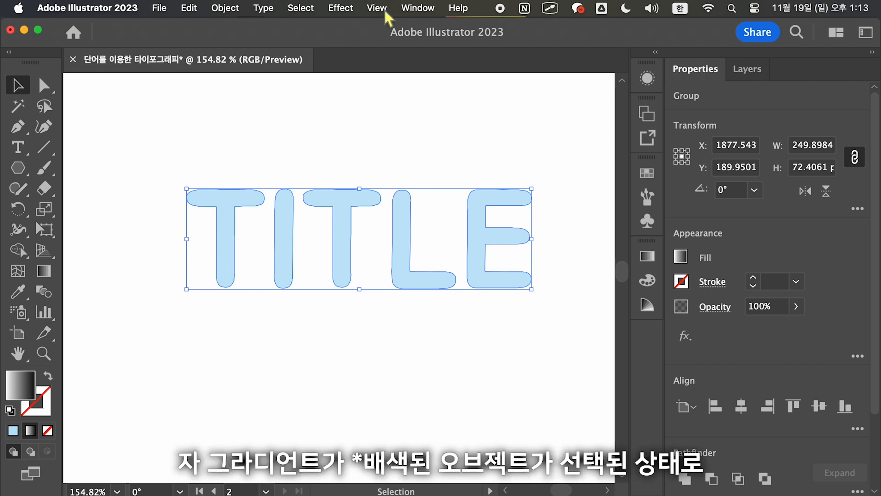
- Apply Free Distort to the gradient copy, pulling both upper corners down and right into a flat slanted parallelogram
{"action": "left_click", "coordinate": [354, 9]}
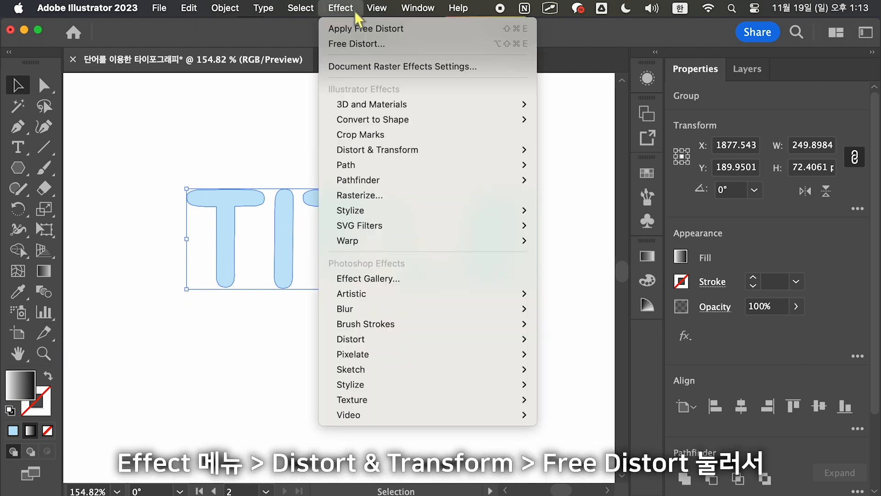
{"action": "mouse_move", "coordinate": [417, 149]}
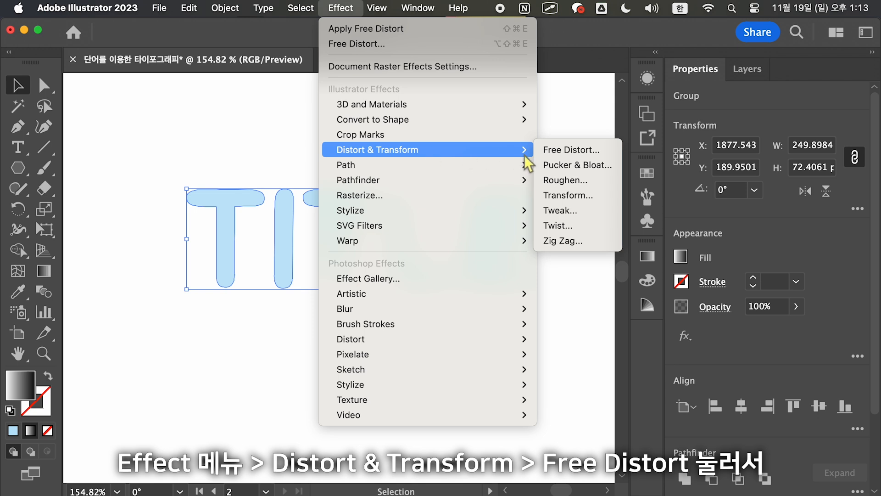
{"action": "left_click", "coordinate": [566, 152]}
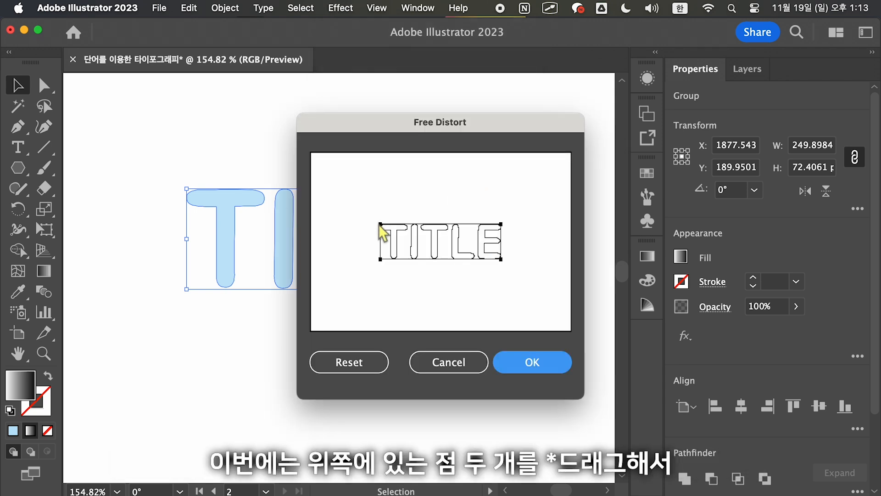
{"action": "left_click_drag", "start_coordinate": [502, 224], "coordinate": [528, 243]}
{"action": "left_click_drag", "start_coordinate": [380, 224], "coordinate": [414, 243]}
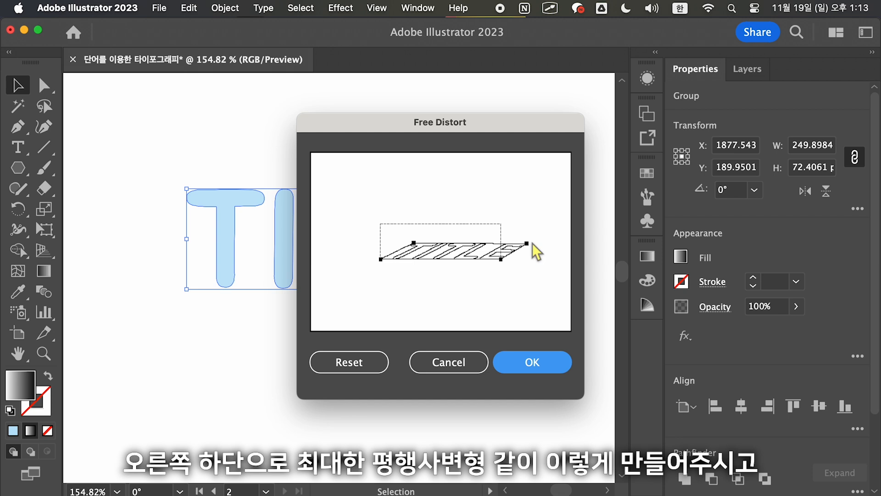
{"action": "left_click", "coordinate": [535, 362]}
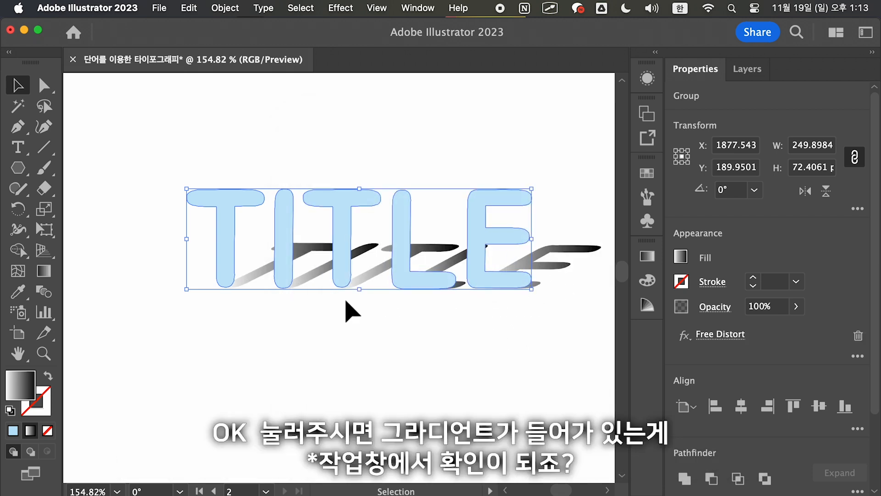
- Set the shadow's gradient angle to 90° and reverse the gradient so it runs from black at the base to white
{"action": "scroll", "coordinate": [533, 294], "scroll_direction": "right", "scroll_amount": 3}
{"action": "scroll", "coordinate": [520, 296], "scroll_direction": "right", "scroll_amount": 1}
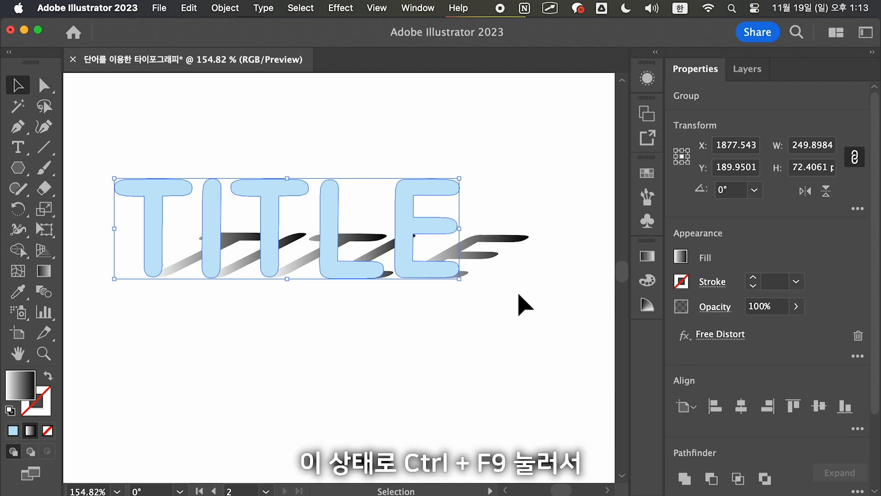
{"action": "left_click", "coordinate": [654, 256]}
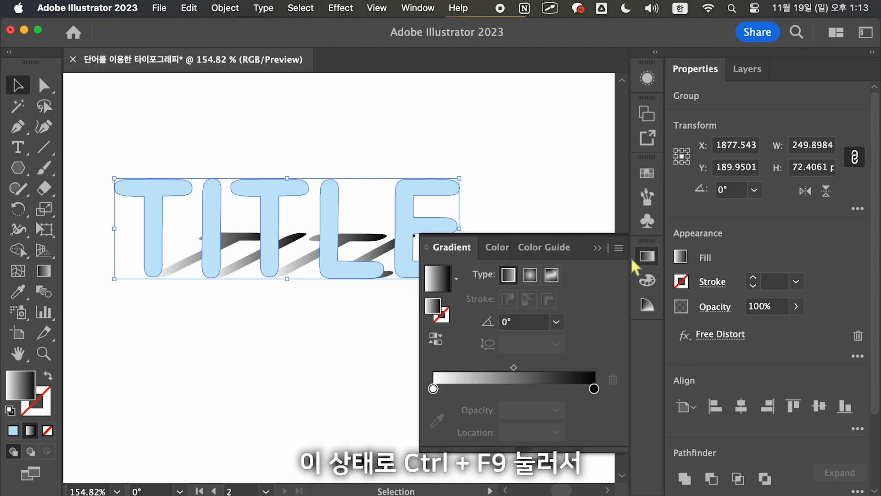
{"action": "scroll", "coordinate": [511, 196], "scroll_direction": "down", "scroll_amount": 1}
{"action": "scroll", "coordinate": [516, 202], "scroll_direction": "down", "scroll_amount": 2}
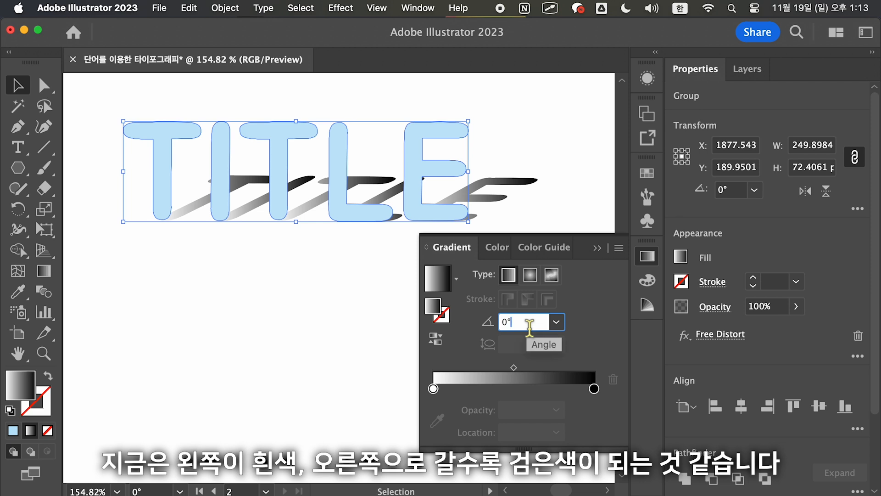
{"action": "left_click_drag", "start_coordinate": [517, 327], "coordinate": [489, 328]}
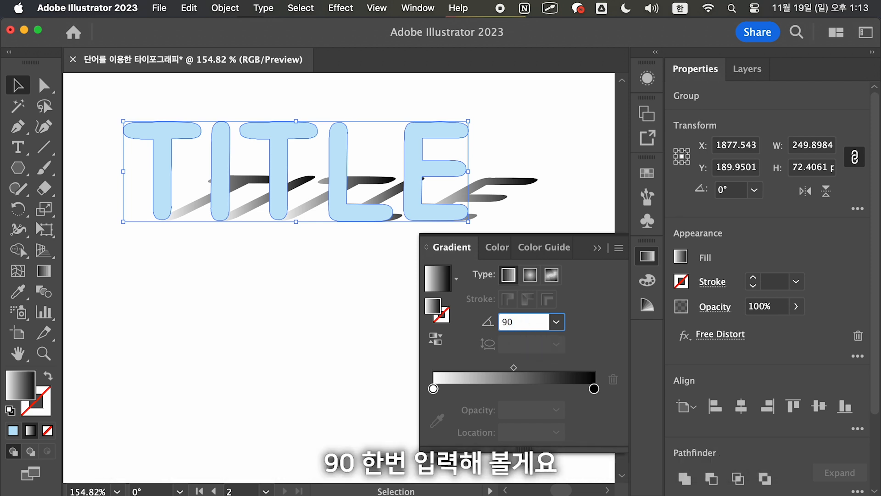
{"action": "key", "text": "Return"}
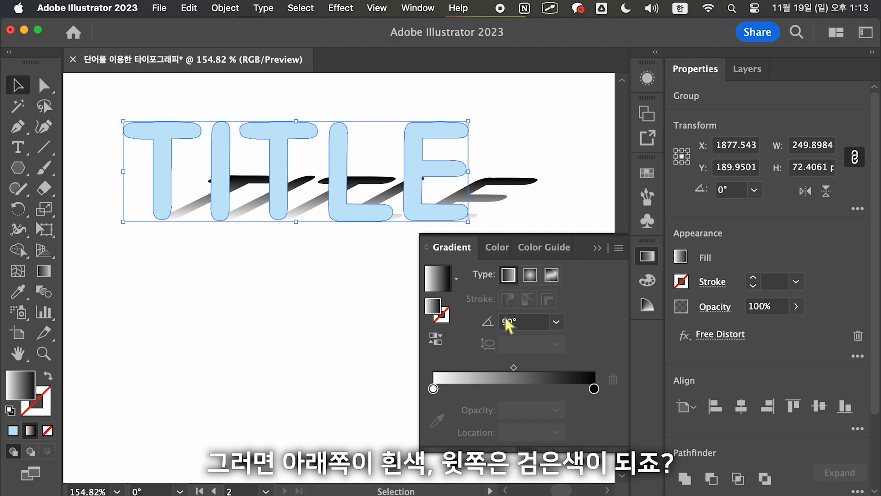
{"action": "left_click", "coordinate": [439, 341]}
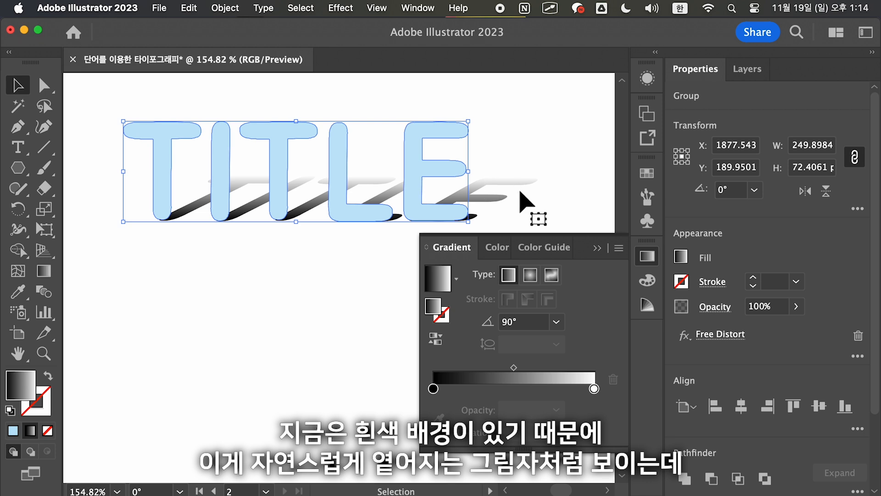
- Duplicate the blue TITLE together with its gradient shadow straight up onto the gray area above the artboard
{"action": "left_click", "coordinate": [321, 177]}
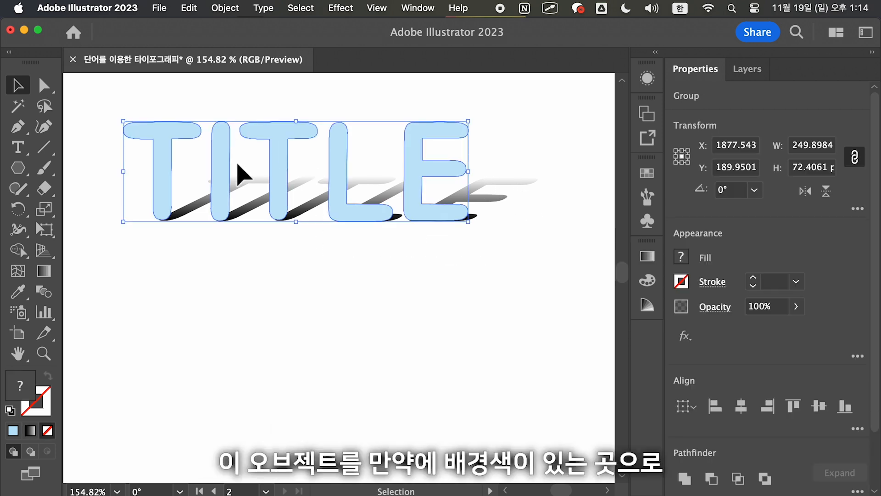
{"action": "scroll", "coordinate": [236, 162], "scroll_direction": "down", "scroll_amount": 5}
{"action": "scroll", "coordinate": [236, 162], "scroll_direction": "right", "scroll_amount": 3}
{"action": "scroll", "coordinate": [236, 162], "scroll_direction": "up", "scroll_amount": 4}
{"action": "scroll", "coordinate": [236, 171], "scroll_direction": "up", "scroll_amount": 3}
{"action": "left_click_drag", "start_coordinate": [238, 364], "coordinate": [238, 176]}
{"action": "left_click", "coordinate": [357, 228]}
{"action": "scroll", "coordinate": [243, 205], "scroll_direction": "up", "scroll_amount": 5}
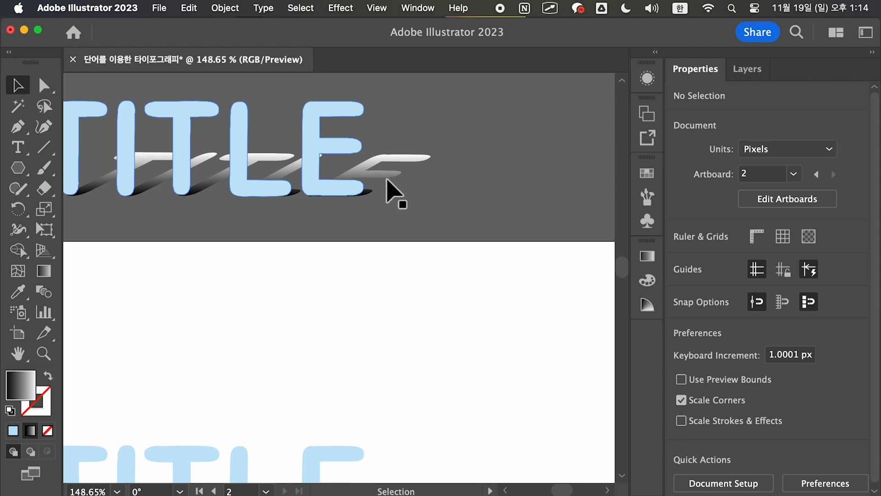
- Select the gradient shadow behind the blue TITLE on the white artboard and expand its Free Distort appearance
{"action": "scroll", "coordinate": [275, 284], "scroll_direction": "down", "scroll_amount": 3}
{"action": "scroll", "coordinate": [251, 299], "scroll_direction": "down", "scroll_amount": 5}
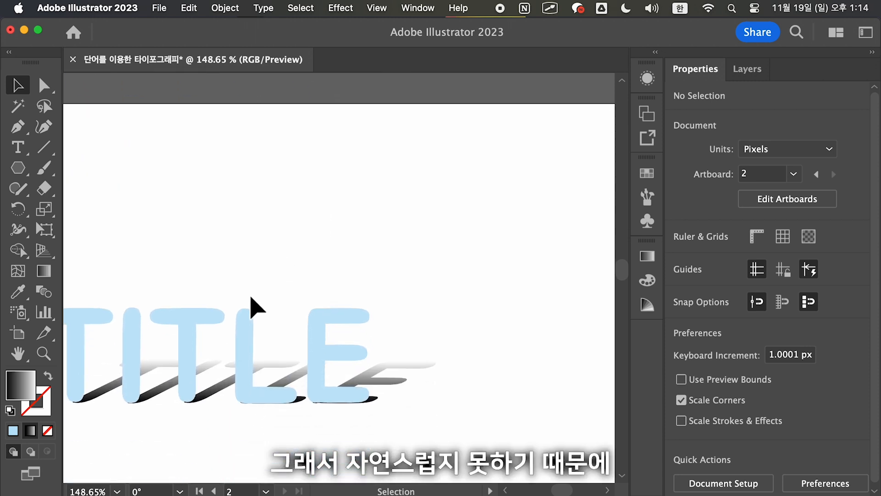
{"action": "scroll", "coordinate": [257, 305], "scroll_direction": "left", "scroll_amount": 2}
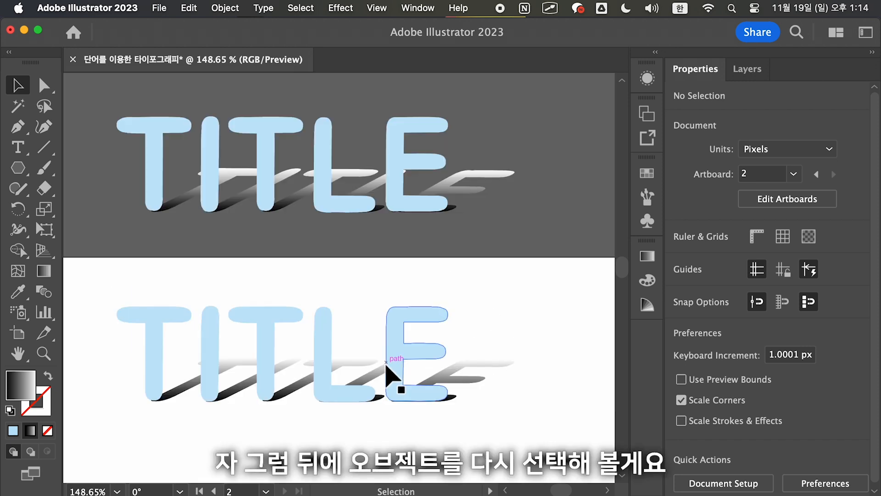
{"action": "left_click", "coordinate": [397, 371]}
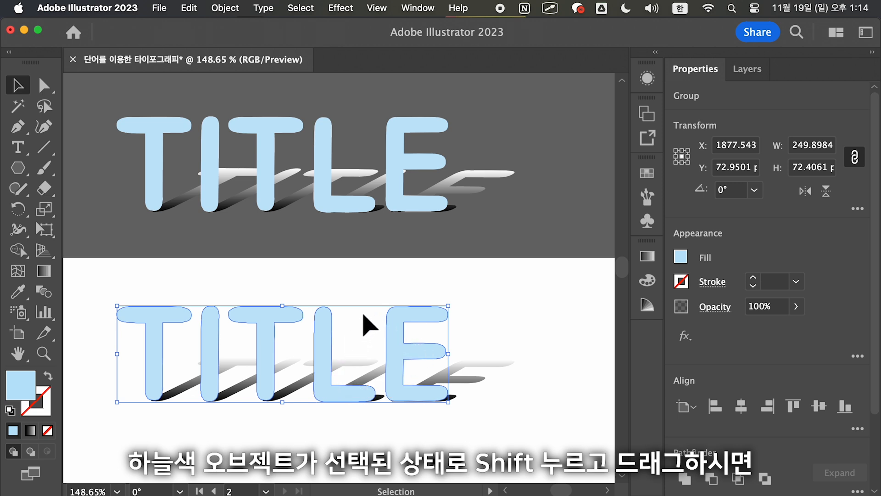
{"action": "left_click_drag", "start_coordinate": [336, 280], "coordinate": [481, 378]}
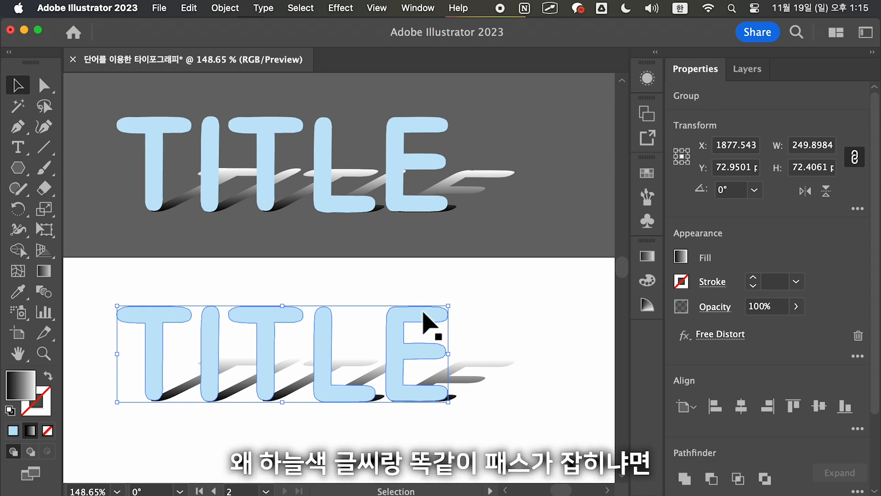
{"action": "left_click", "coordinate": [212, 9]}
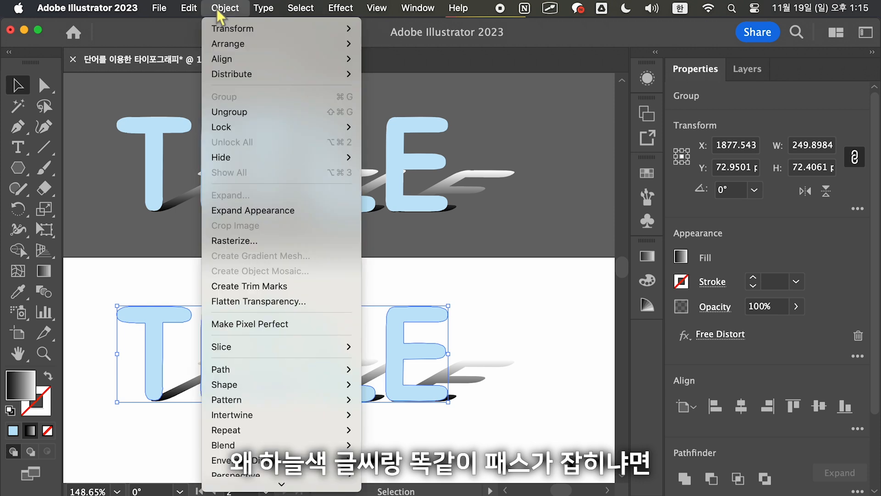
{"action": "left_click", "coordinate": [266, 217]}
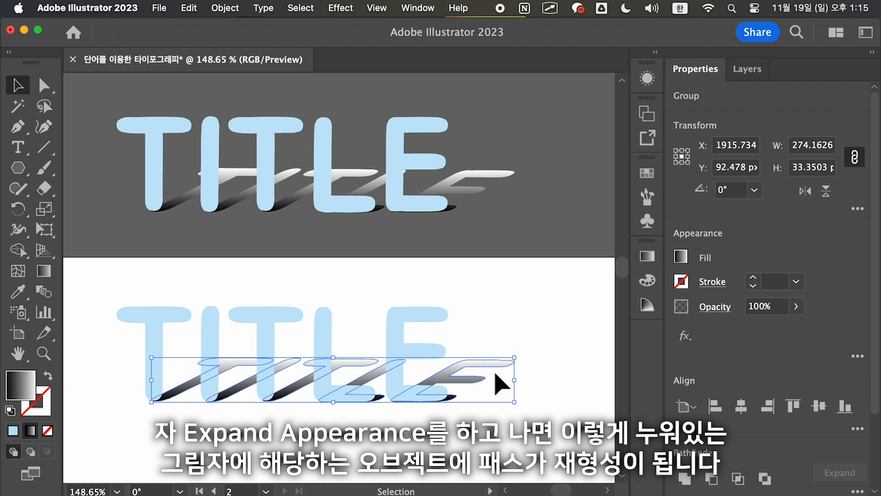
- Change the white end stop of the expanded shadow's gradient to black (000000)
{"action": "left_click", "coordinate": [632, 266]}
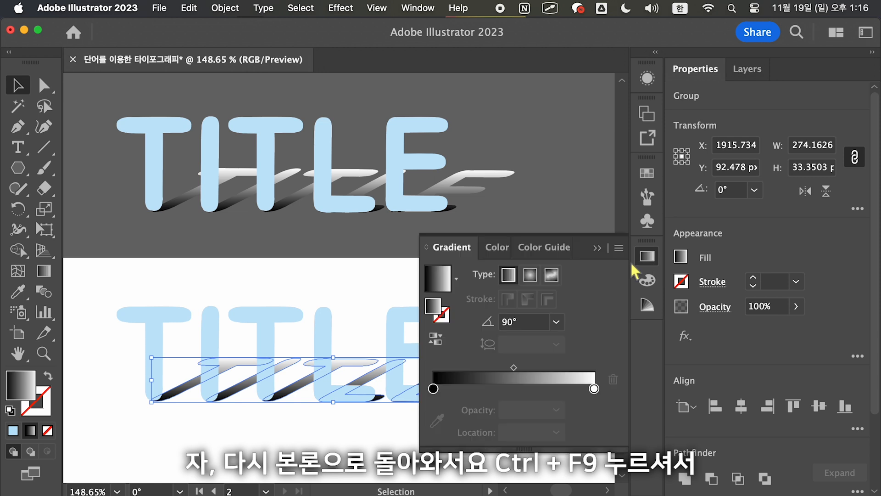
{"action": "scroll", "coordinate": [275, 271], "scroll_direction": "down", "scroll_amount": 8}
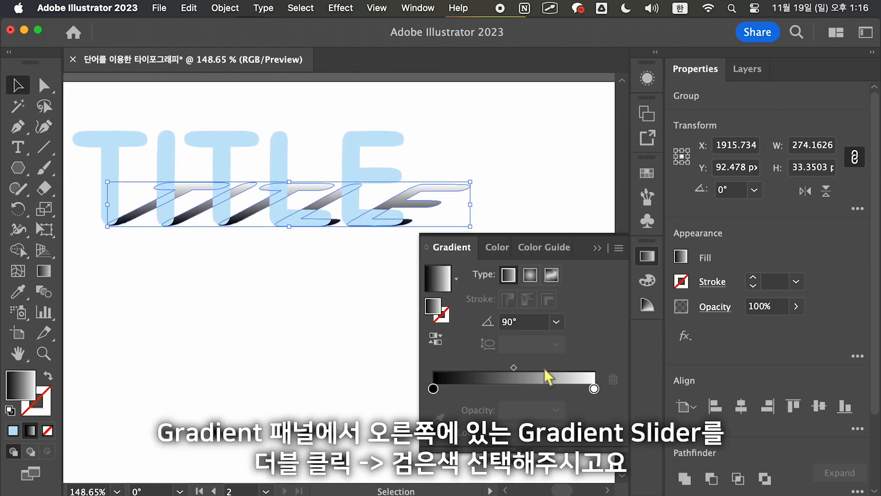
{"action": "left_click", "coordinate": [595, 389]}
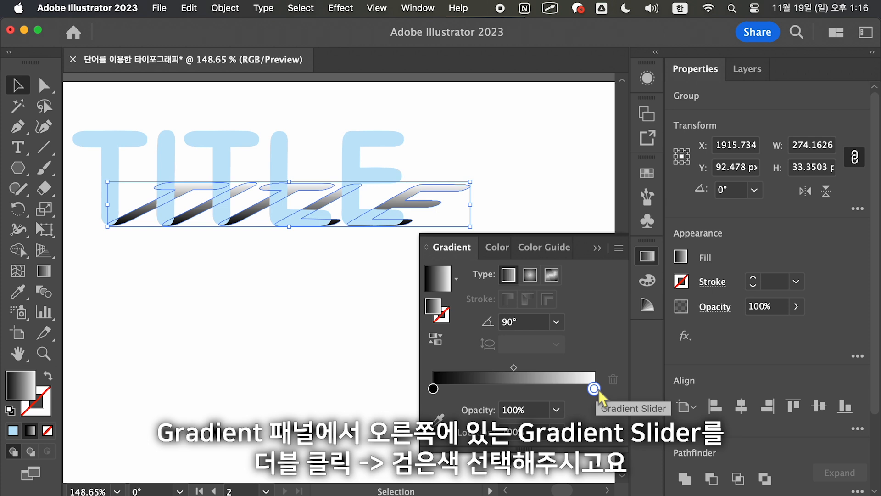
{"action": "double_click", "coordinate": [596, 389]}
{"action": "left_click", "coordinate": [403, 296]}
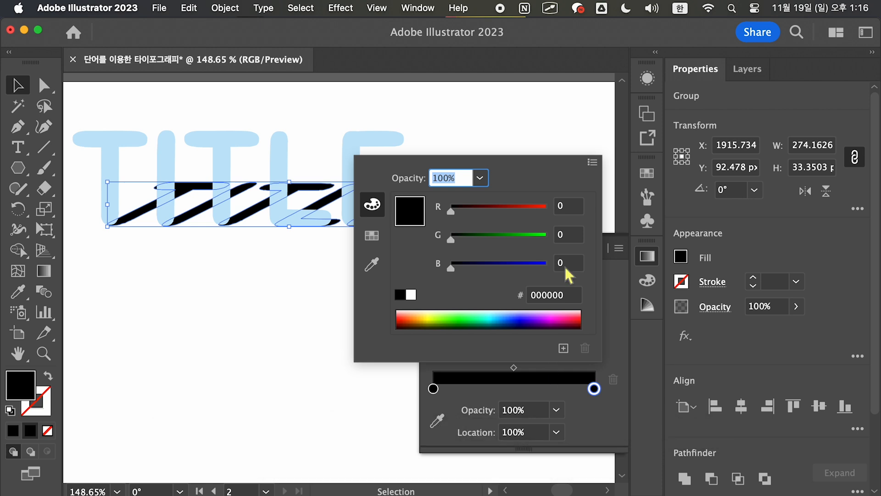
- Set the opacity of the shadow gradient's far end stop to 0%
{"action": "left_click", "coordinate": [557, 409]}
{"action": "left_click", "coordinate": [557, 409]}
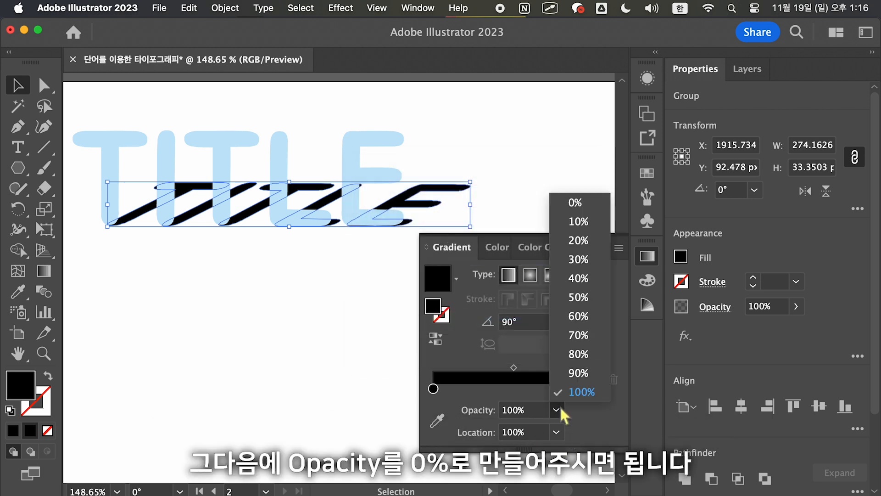
{"action": "left_click", "coordinate": [574, 203]}
{"action": "left_click", "coordinate": [551, 197]}
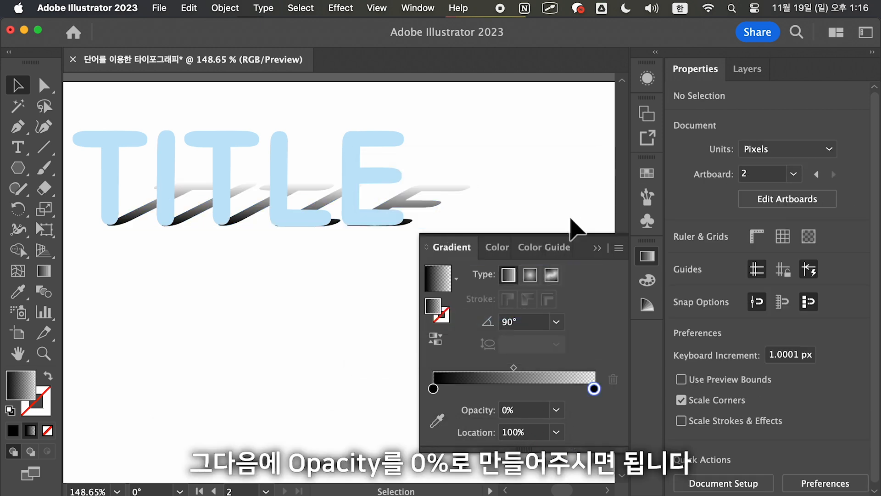
{"action": "left_click", "coordinate": [597, 249]}
- Move the TITLE with the transparent-ended shadow off the artboard onto the gray area, beside the first shadowed copy
{"action": "scroll", "coordinate": [467, 219], "scroll_direction": "up", "scroll_amount": 3}
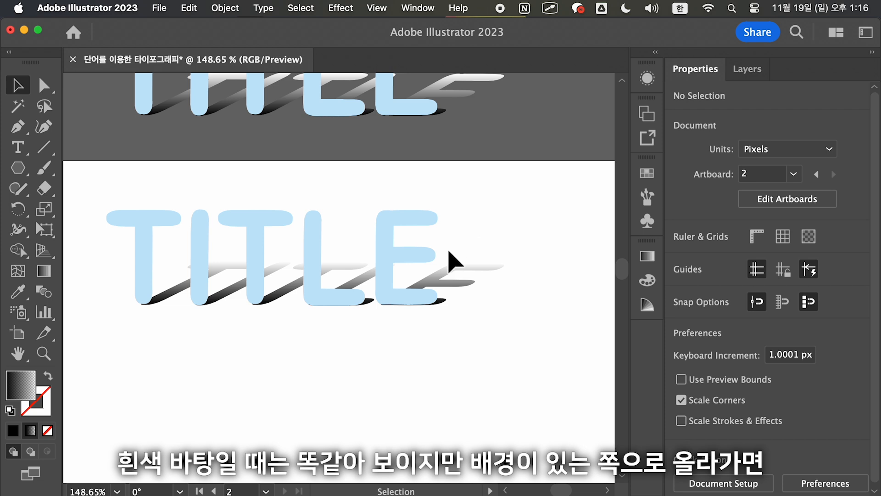
{"action": "scroll", "coordinate": [366, 227], "scroll_direction": "down", "scroll_amount": 2}
{"action": "scroll", "coordinate": [321, 248], "scroll_direction": "up", "scroll_amount": 2}
{"action": "left_click", "coordinate": [246, 275]}
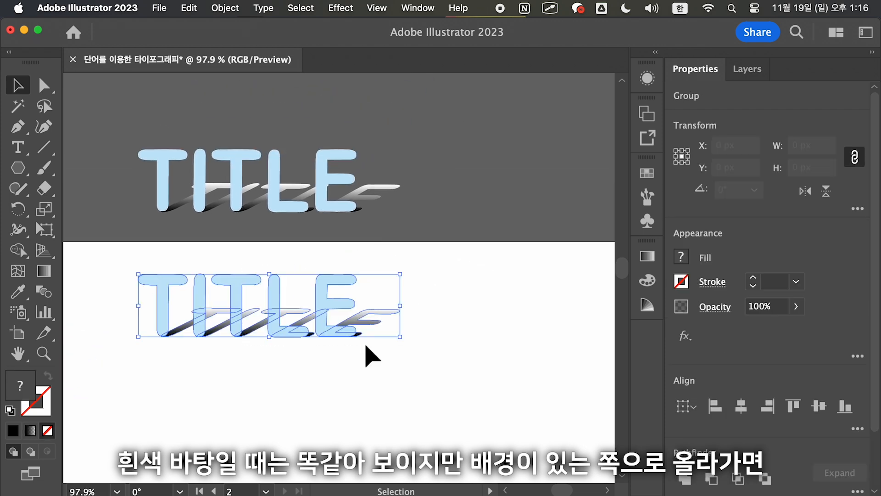
{"action": "left_click_drag", "start_coordinate": [300, 333], "coordinate": [568, 213]}
{"action": "scroll", "coordinate": [503, 274], "scroll_direction": "right", "scroll_amount": 3}
{"action": "left_click", "coordinate": [503, 274]}
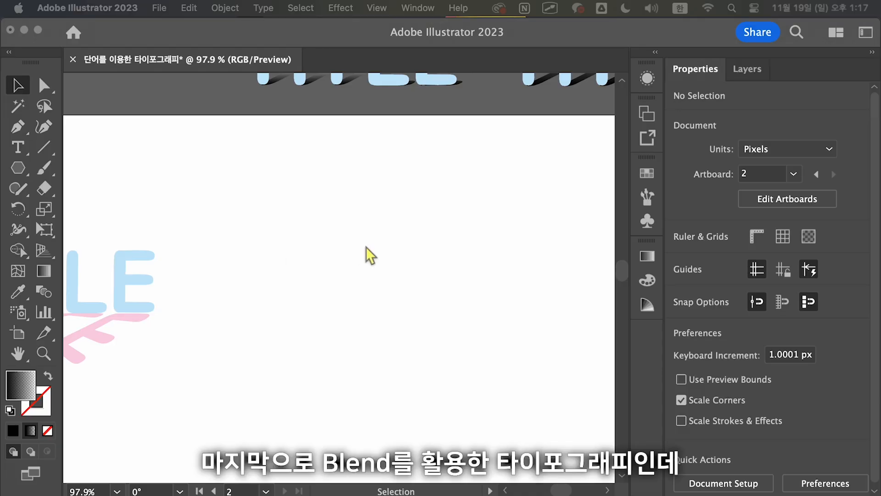
- Move the blue TITLE with its peeled-off pink layer up into the upper-left corner of the artboard
{"action": "scroll", "coordinate": [224, 322], "scroll_direction": "left", "scroll_amount": 8}
{"action": "scroll", "coordinate": [224, 321], "scroll_direction": "down", "scroll_amount": 2}
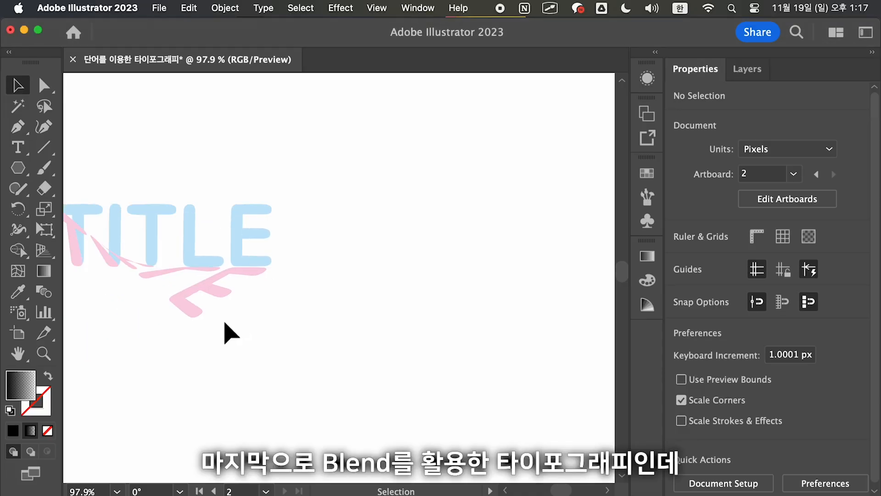
{"action": "scroll", "coordinate": [223, 321], "scroll_direction": "up", "scroll_amount": 2}
{"action": "scroll", "coordinate": [223, 322], "scroll_direction": "down", "scroll_amount": 2}
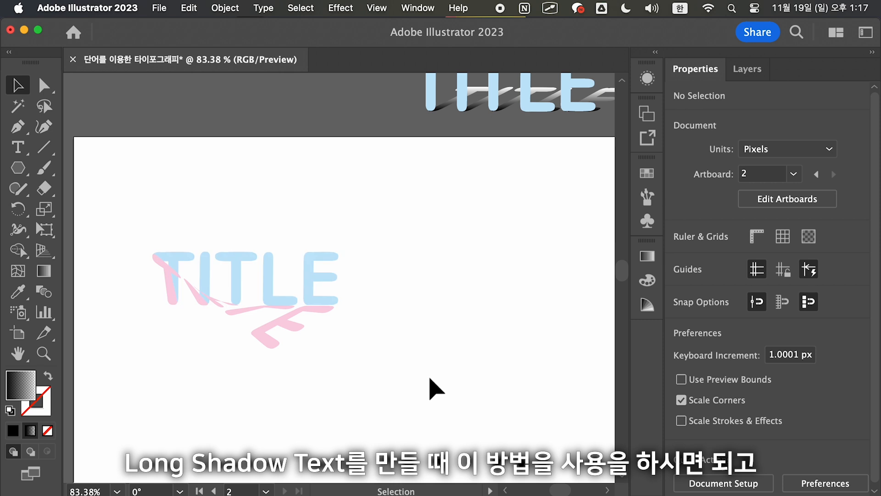
{"action": "left_click_drag", "start_coordinate": [429, 389], "coordinate": [143, 226]}
{"action": "left_click_drag", "start_coordinate": [202, 258], "coordinate": [160, 181]}
{"action": "left_click", "coordinate": [184, 374]}
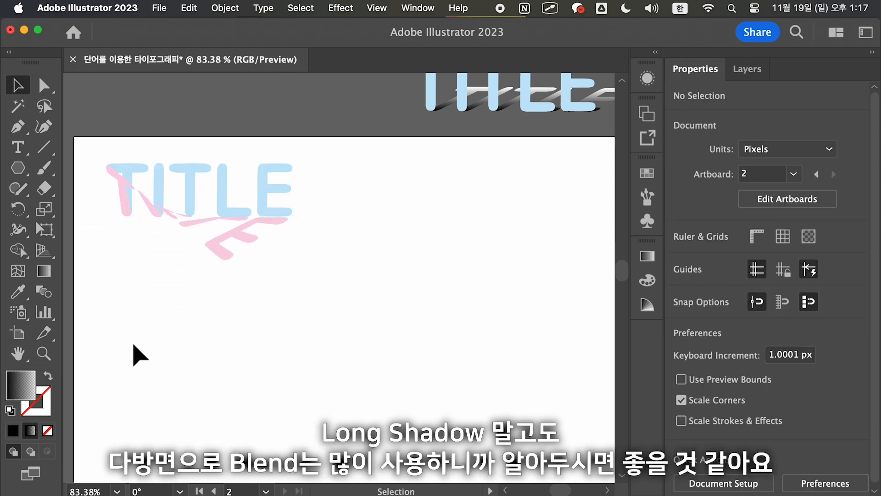
- Copy the plain blue TITLE from the gray area and paste it on the artboard below the peeled-off version
{"action": "scroll", "coordinate": [133, 344], "scroll_direction": "down", "scroll_amount": 4}
{"action": "scroll", "coordinate": [132, 344], "scroll_direction": "left", "scroll_amount": 5}
{"action": "scroll", "coordinate": [132, 344], "scroll_direction": "left", "scroll_amount": 5}
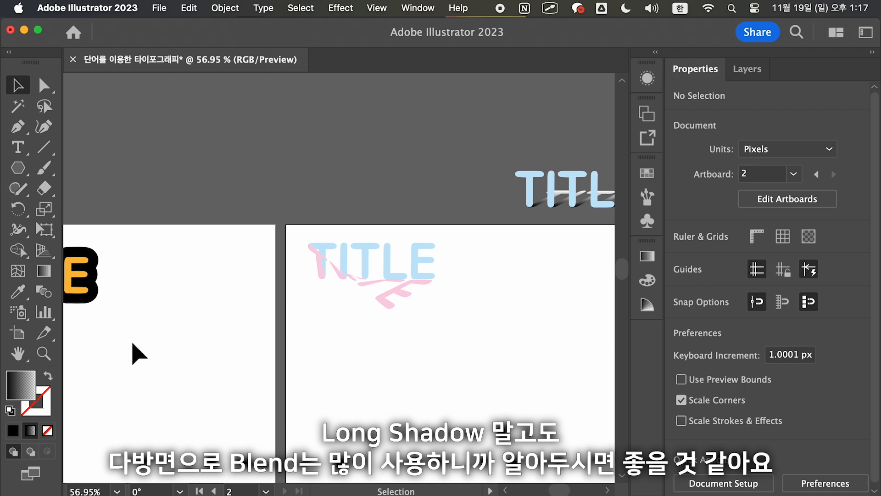
{"action": "scroll", "coordinate": [132, 354], "scroll_direction": "left", "scroll_amount": 2}
{"action": "scroll", "coordinate": [132, 353], "scroll_direction": "right", "scroll_amount": 5}
{"action": "scroll", "coordinate": [132, 353], "scroll_direction": "down", "scroll_amount": 1}
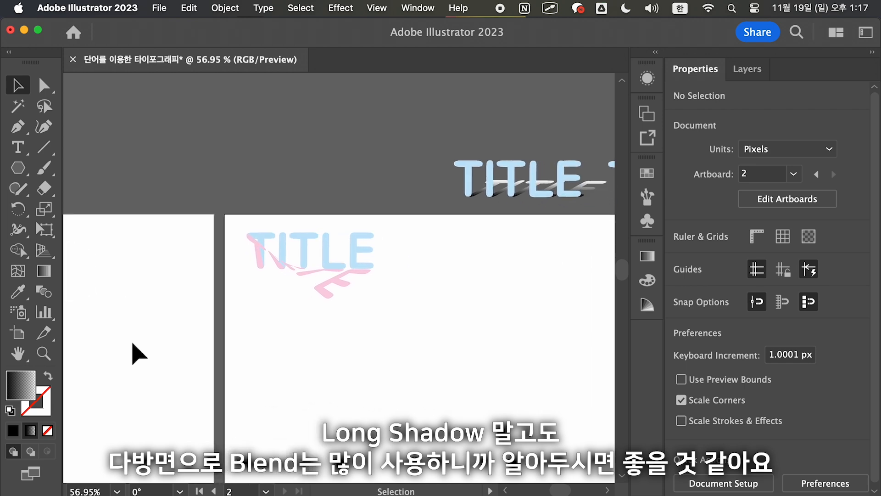
{"action": "left_click", "coordinate": [490, 181]}
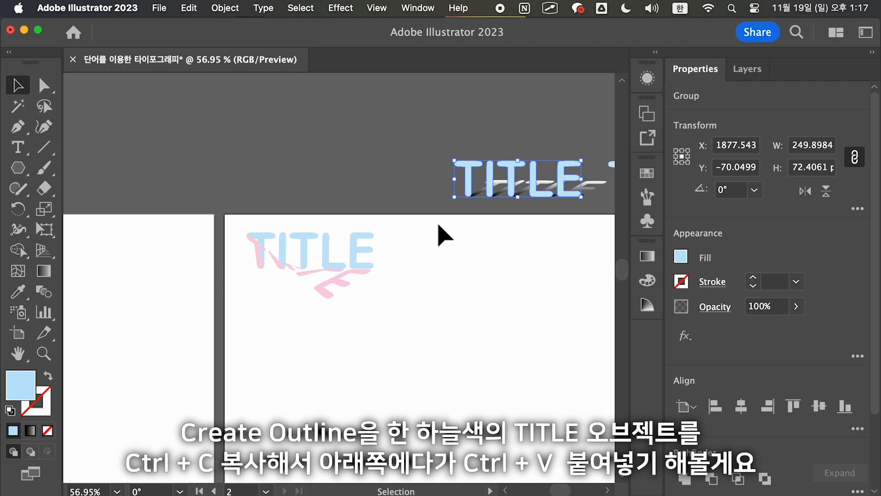
{"action": "left_click", "coordinate": [324, 346]}
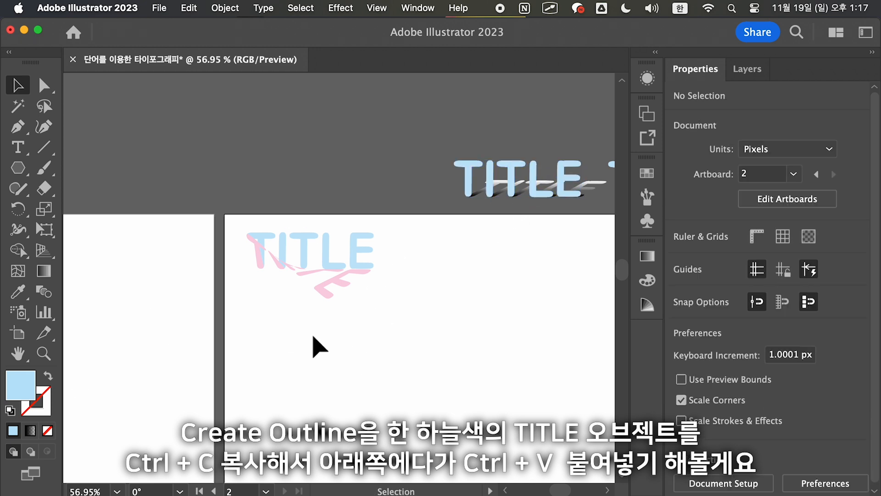
{"action": "scroll", "coordinate": [296, 397], "scroll_direction": "down", "scroll_amount": 3}
{"action": "scroll", "coordinate": [295, 397], "scroll_direction": "right", "scroll_amount": 1}
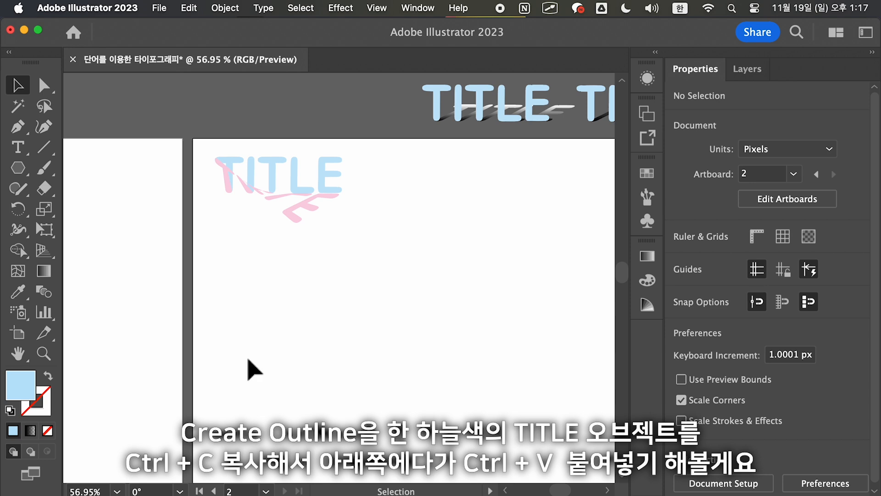
{"action": "scroll", "coordinate": [276, 381], "scroll_direction": "down", "scroll_amount": 2}
{"action": "scroll", "coordinate": [275, 381], "scroll_direction": "right", "scroll_amount": 2}
- Examine the spacing choices offered in Blend Options for the pasted TITLE, then leave without applying anything
{"action": "left_click", "coordinate": [224, 8]}
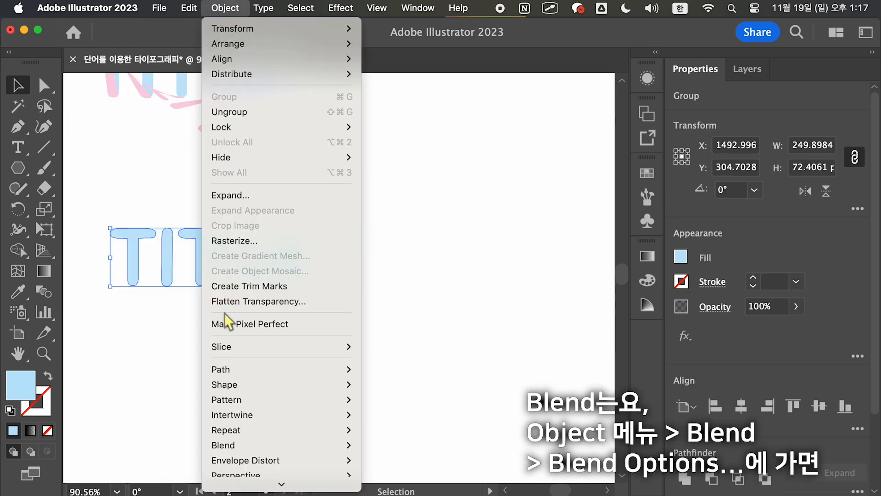
{"action": "mouse_move", "coordinate": [279, 444]}
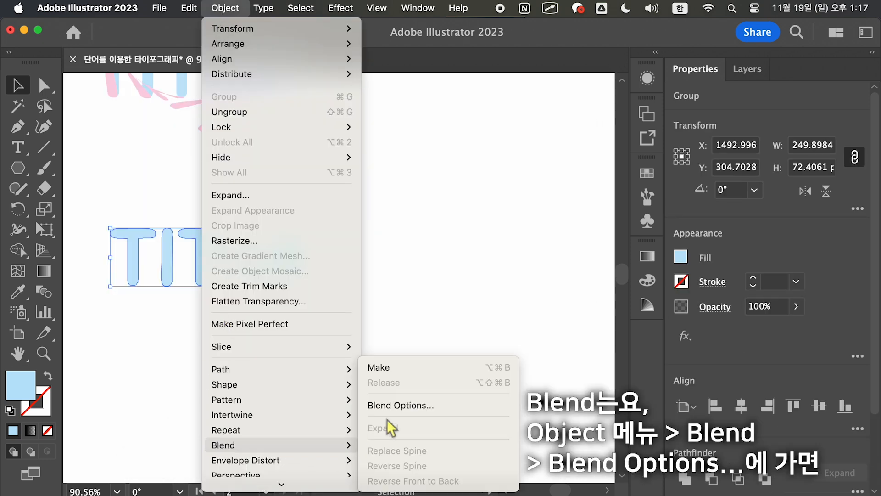
{"action": "left_click", "coordinate": [407, 405]}
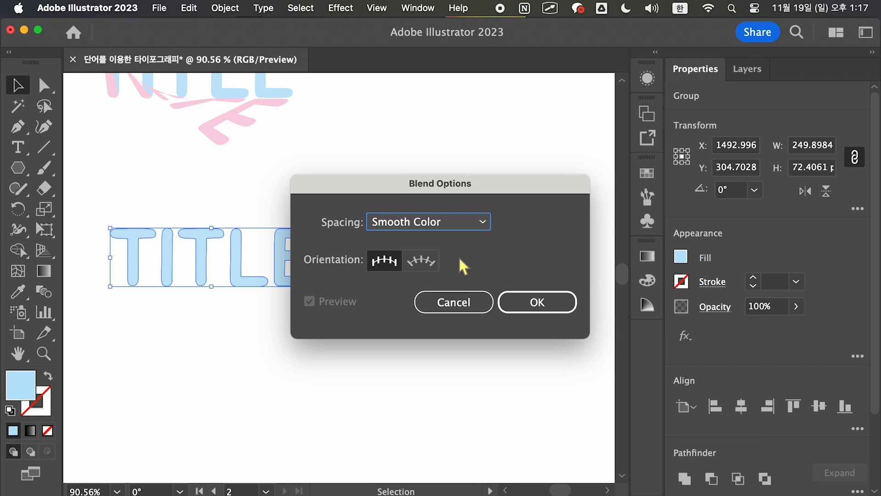
{"action": "left_click", "coordinate": [462, 222]}
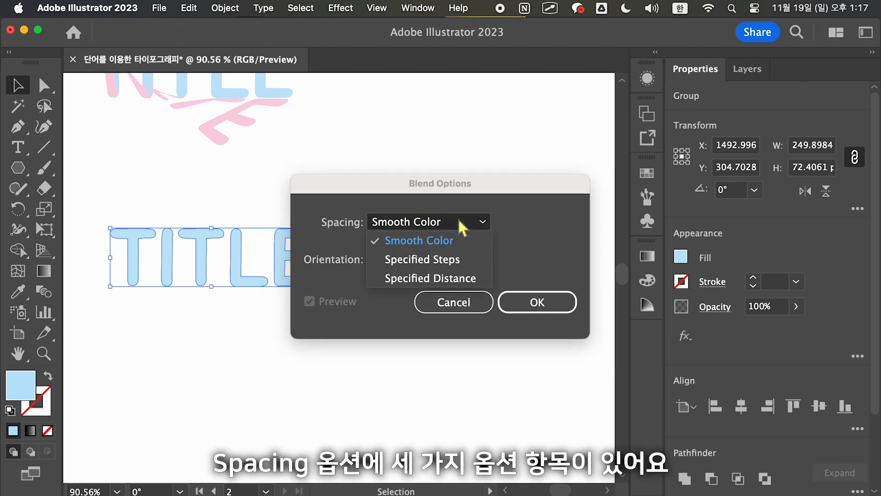
{"action": "left_click", "coordinate": [464, 304]}
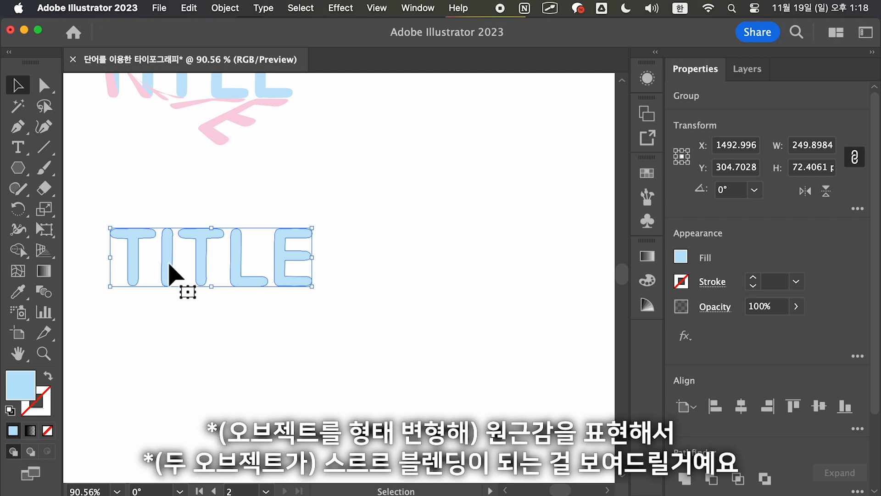
- Move the pasted TITLE lower and use Free Transform to spread its E end into perspective, about 189 px tall
{"action": "scroll", "coordinate": [169, 264], "scroll_direction": "down", "scroll_amount": 3}
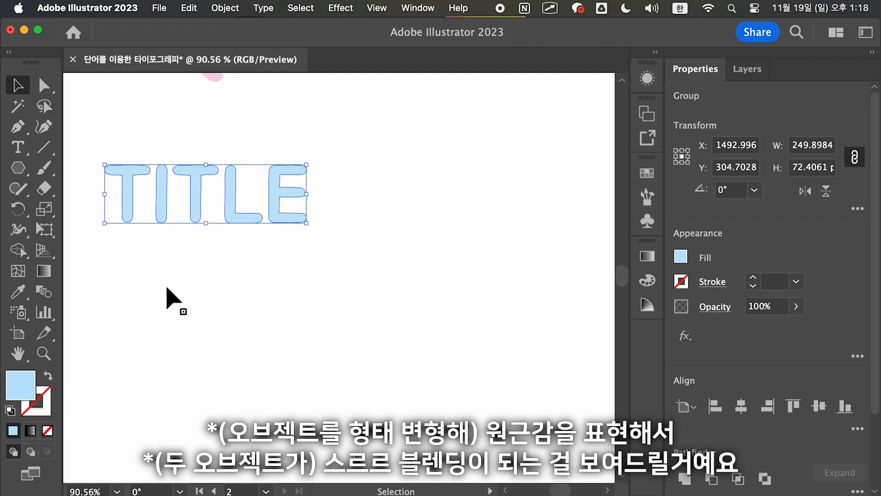
{"action": "left_click_drag", "start_coordinate": [162, 206], "coordinate": [166, 236]}
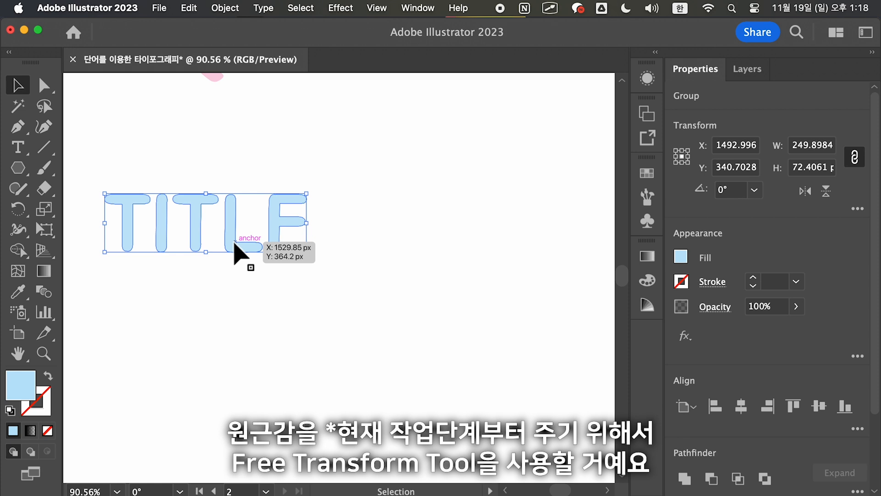
{"action": "left_click", "coordinate": [48, 230]}
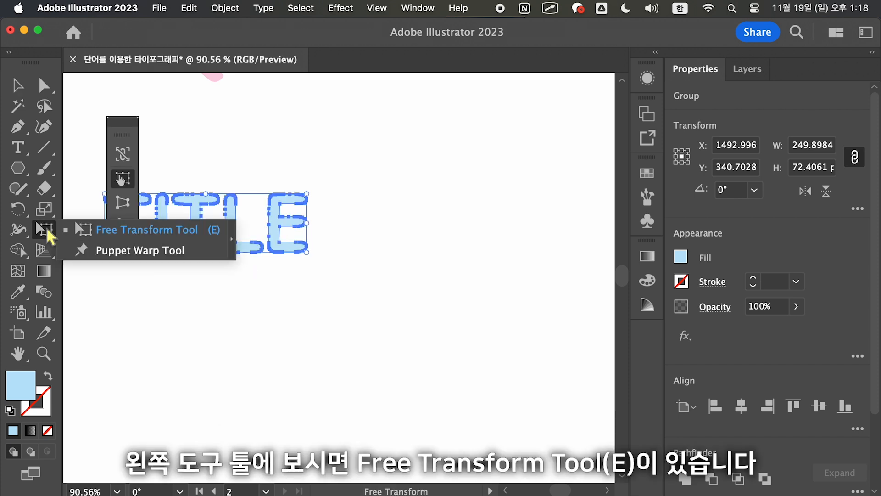
{"action": "left_click", "coordinate": [127, 236]}
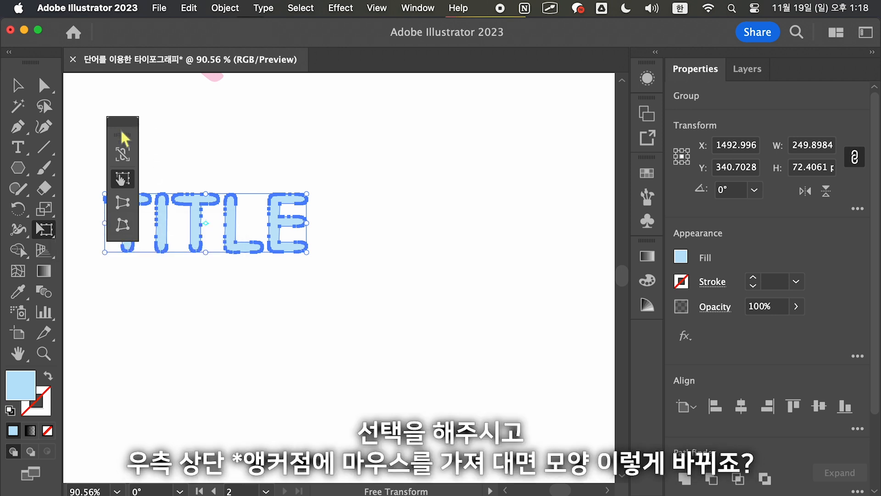
{"action": "left_click_drag", "start_coordinate": [121, 134], "coordinate": [595, 96]}
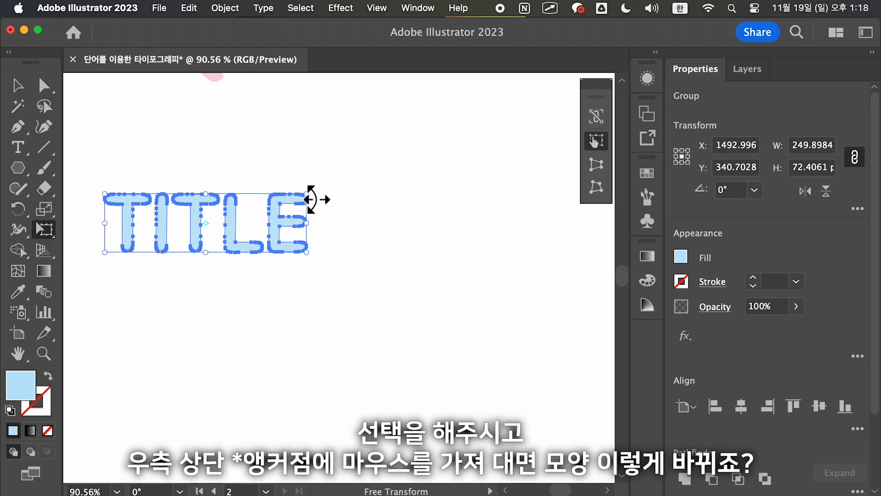
{"action": "left_click_drag", "start_coordinate": [308, 199], "coordinate": [306, 129]}
{"action": "left_click_drag", "start_coordinate": [307, 251], "coordinate": [306, 292]}
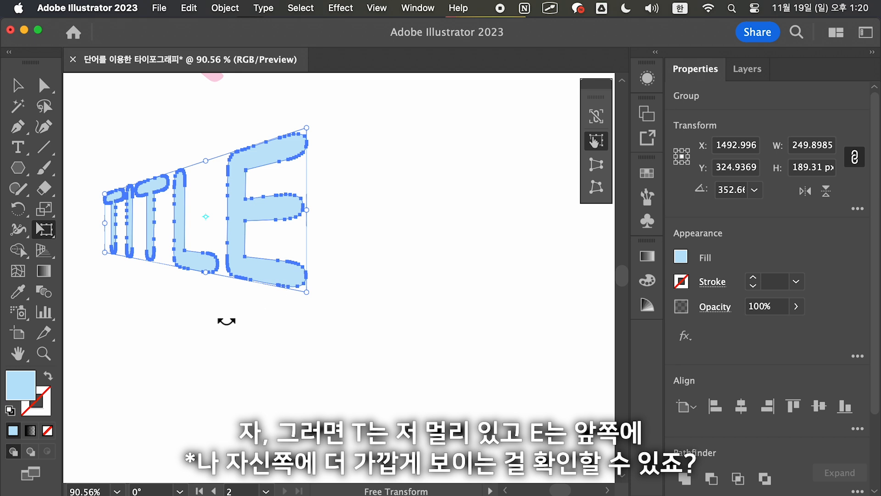
{"action": "left_click_drag", "start_coordinate": [244, 285], "coordinate": [242, 298]}
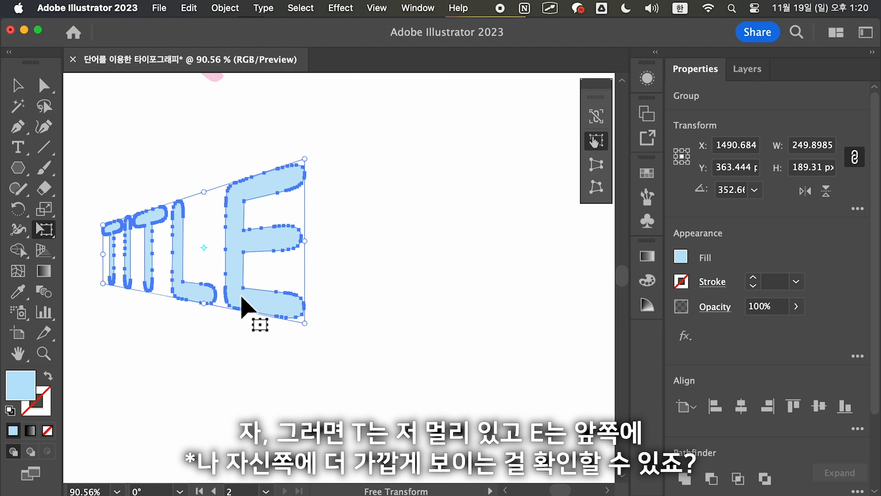
- Duplicate the perspective TITLE to its right, then shrink the left one to about 171 × 129 px and nudge it toward the larger one
{"action": "key", "text": "v"}
{"action": "left_click_drag", "start_coordinate": [258, 284], "coordinate": [379, 257]}
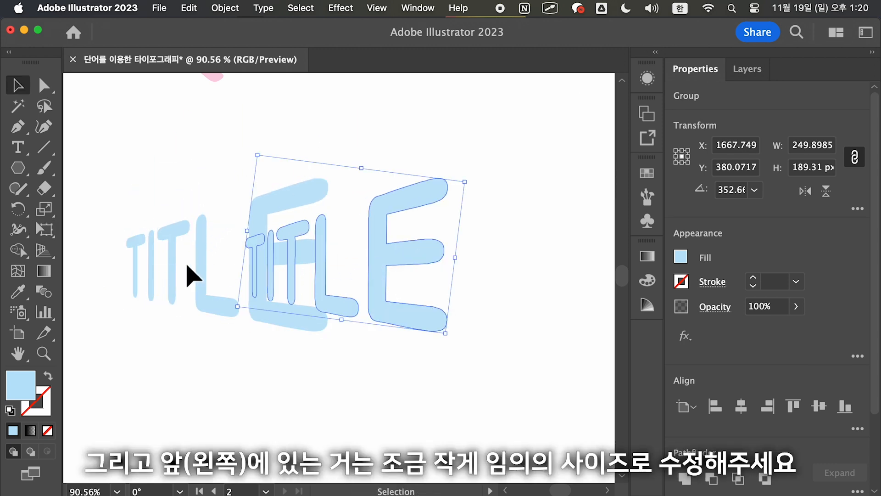
{"action": "left_click", "coordinate": [211, 271]}
{"action": "left_click_drag", "start_coordinate": [354, 192], "coordinate": [281, 227]}
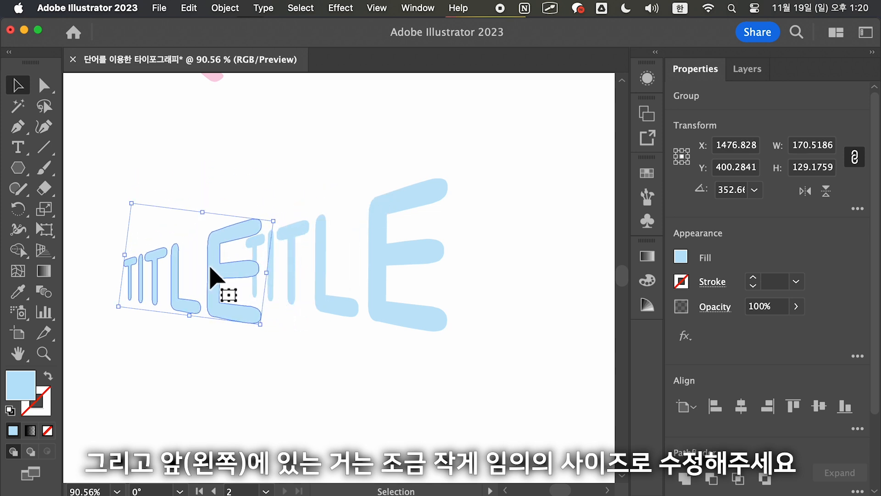
{"action": "left_click_drag", "start_coordinate": [213, 267], "coordinate": [227, 273]}
- Fill the larger TITLE with the pink sampled from the peeled-off layer of the TITLE above
{"action": "left_click", "coordinate": [318, 225]}
{"action": "scroll", "coordinate": [314, 198], "scroll_direction": "up", "scroll_amount": 5}
{"action": "scroll", "coordinate": [314, 197], "scroll_direction": "right", "scroll_amount": 2}
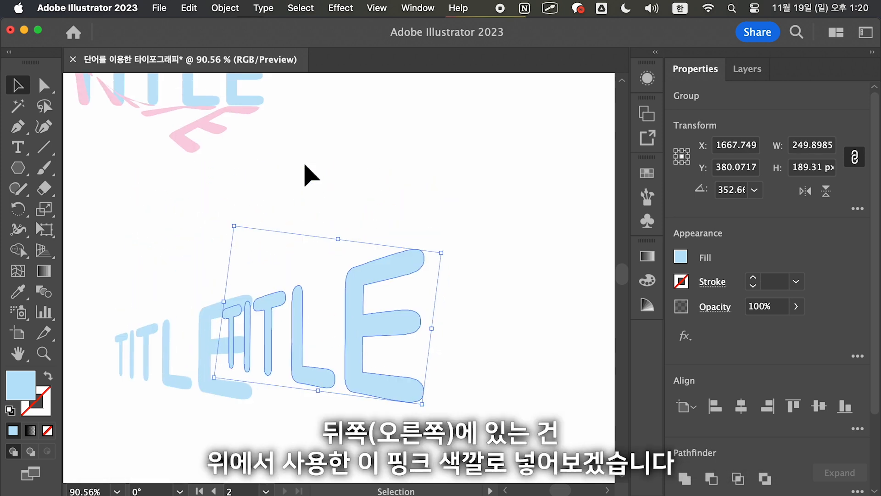
{"action": "key", "text": "i"}
{"action": "left_click", "coordinate": [195, 108]}
{"action": "key", "text": "v"}
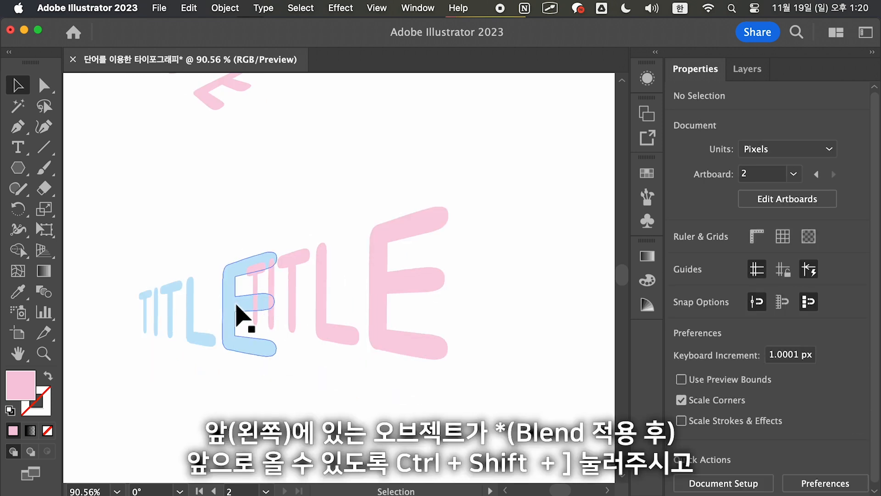
- Bring the small blue TITLE to the front and move it slightly up and right over the pink one
{"action": "left_click", "coordinate": [236, 316]}
{"action": "key", "text": "super+shift+]"}
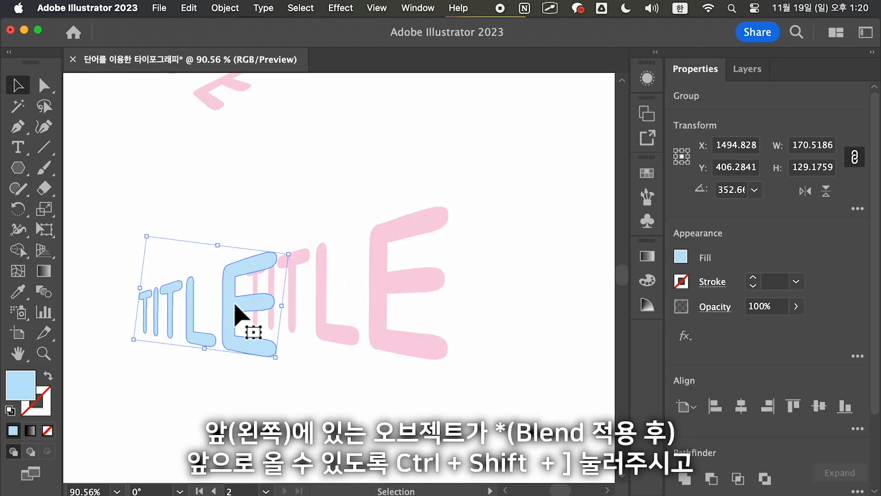
{"action": "left_click", "coordinate": [252, 228]}
{"action": "left_click_drag", "start_coordinate": [246, 315], "coordinate": [270, 304]}
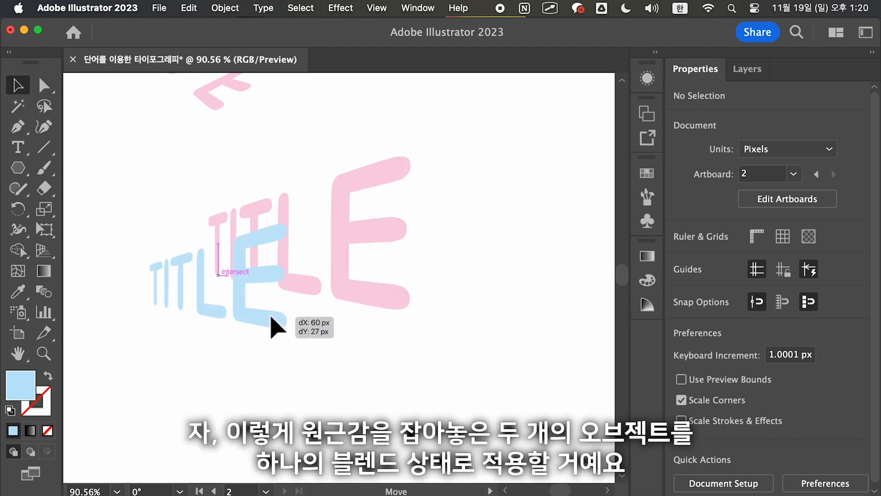
{"action": "scroll", "coordinate": [315, 385], "scroll_direction": "right", "scroll_amount": 2}
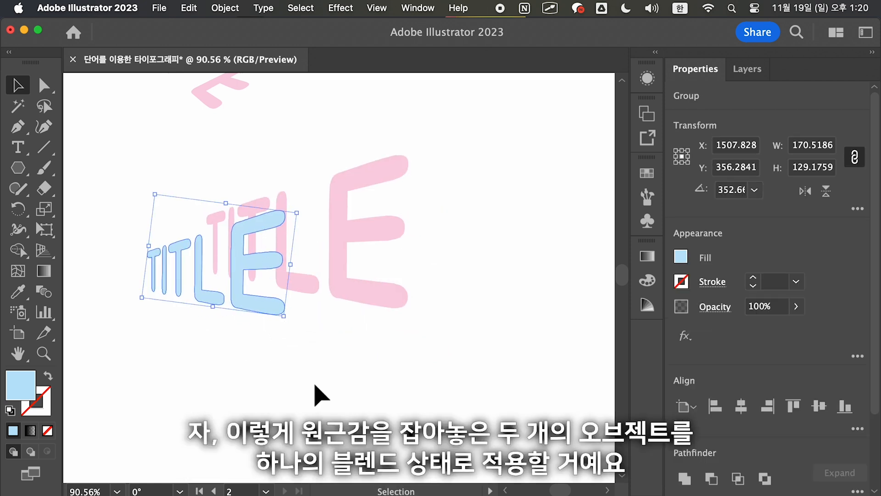
- Make two copies of the blue-and-pink TITLE pair, placing one below the original and the other to its lower right
{"action": "left_click_drag", "start_coordinate": [196, 350], "coordinate": [299, 282]}
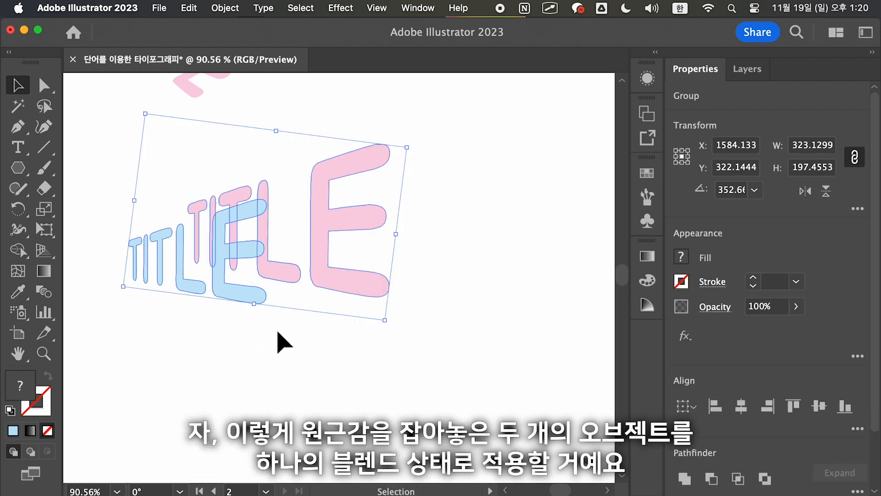
{"action": "scroll", "coordinate": [276, 331], "scroll_direction": "right", "scroll_amount": 3}
{"action": "left_click", "coordinate": [262, 356]}
{"action": "scroll", "coordinate": [261, 356], "scroll_direction": "down", "scroll_amount": 3}
{"action": "left_click_drag", "start_coordinate": [262, 356], "coordinate": [226, 321]}
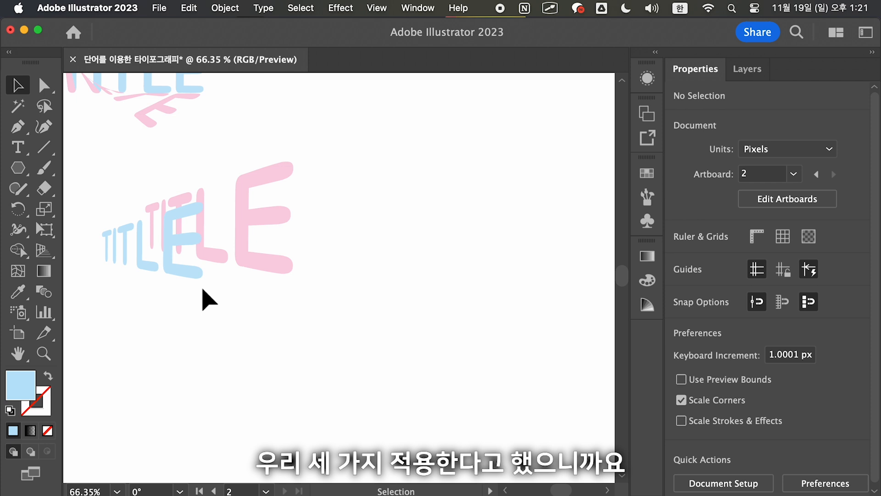
{"action": "left_click", "coordinate": [161, 226]}
{"action": "left_click_drag", "start_coordinate": [161, 226], "coordinate": [419, 423]}
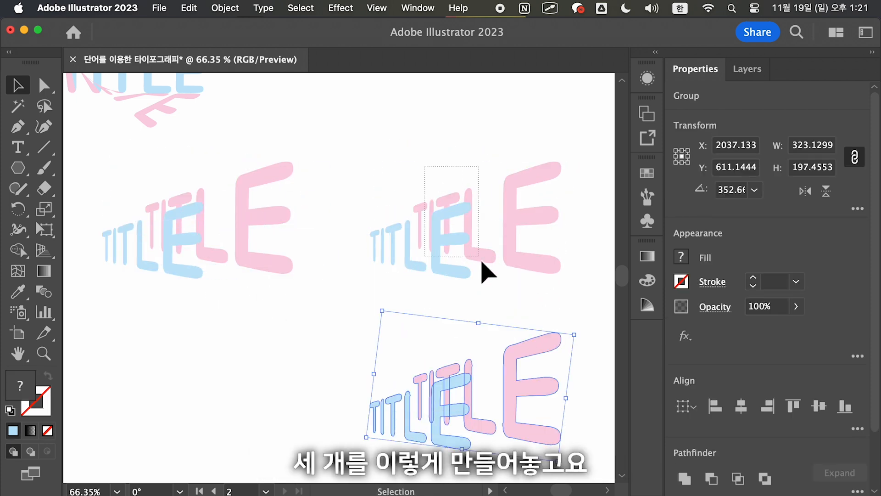
{"action": "left_click", "coordinate": [493, 253]}
{"action": "left_click_drag", "start_coordinate": [478, 255], "coordinate": [227, 419]}
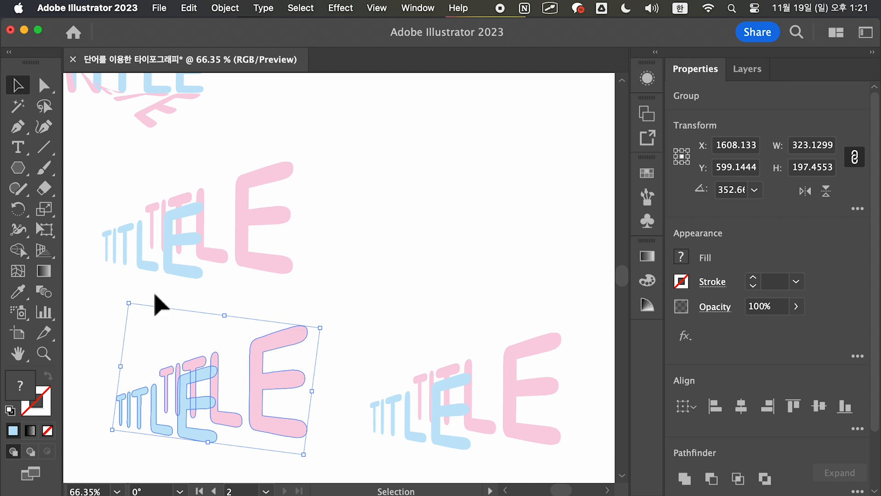
- Select the upper-left TITLE pair and set its Blend Options spacing to Smooth Color, leaving the orientation as is
{"action": "left_click", "coordinate": [144, 295]}
{"action": "scroll", "coordinate": [144, 294], "scroll_direction": "up", "scroll_amount": 5}
{"action": "scroll", "coordinate": [145, 294], "scroll_direction": "up", "scroll_amount": 2}
{"action": "scroll", "coordinate": [144, 294], "scroll_direction": "left", "scroll_amount": 2}
{"action": "left_click_drag", "start_coordinate": [167, 120], "coordinate": [279, 233]}
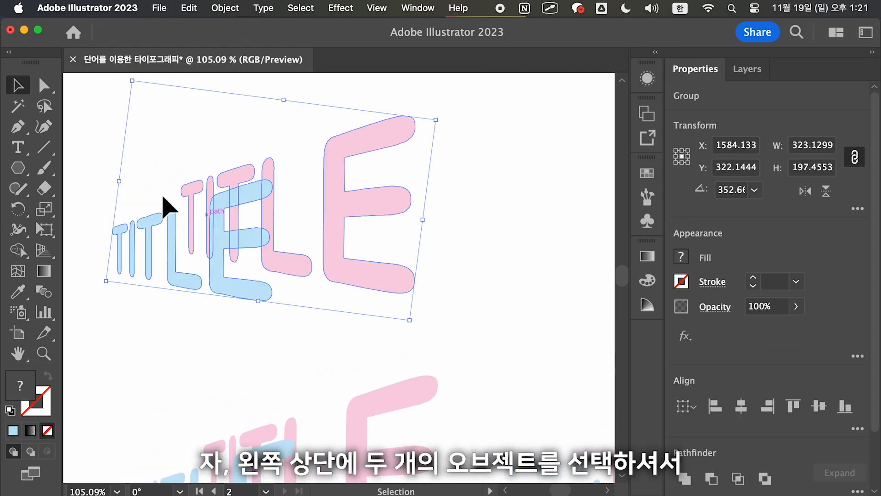
{"action": "left_click", "coordinate": [231, 8]}
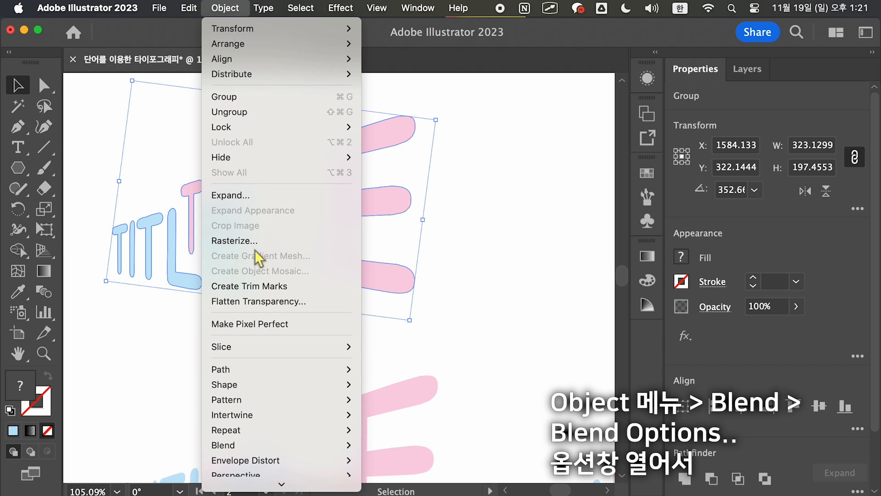
{"action": "mouse_move", "coordinate": [324, 457]}
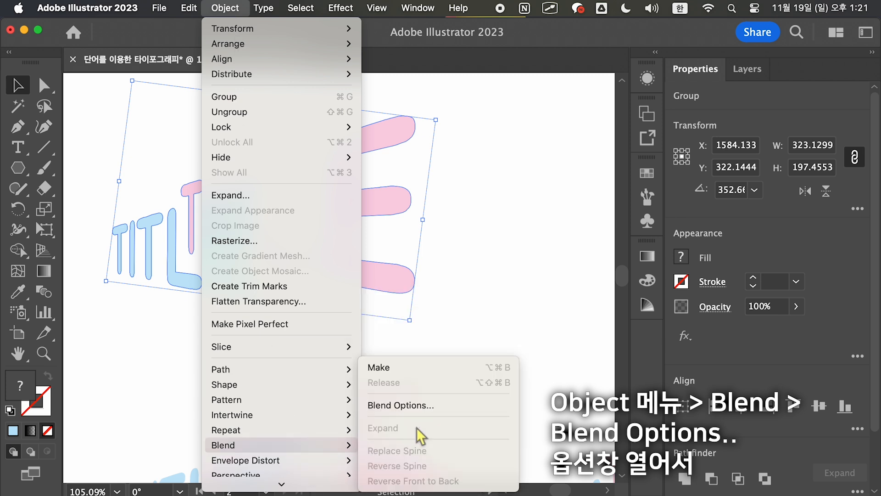
{"action": "left_click", "coordinate": [432, 406]}
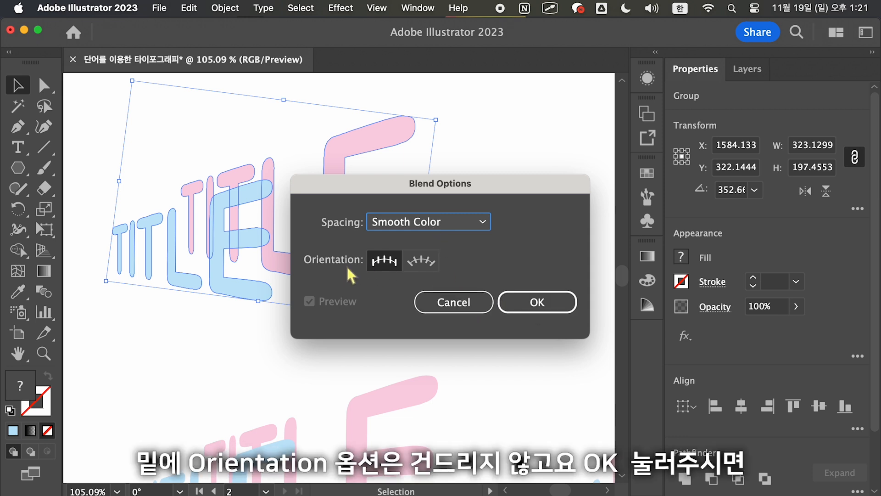
{"action": "left_click", "coordinate": [527, 302]}
- Make a blend between the blue and pink TITLE of the upper-left pair
{"action": "scroll", "coordinate": [486, 309], "scroll_direction": "up", "scroll_amount": 2}
{"action": "scroll", "coordinate": [486, 310], "scroll_direction": "right", "scroll_amount": 1}
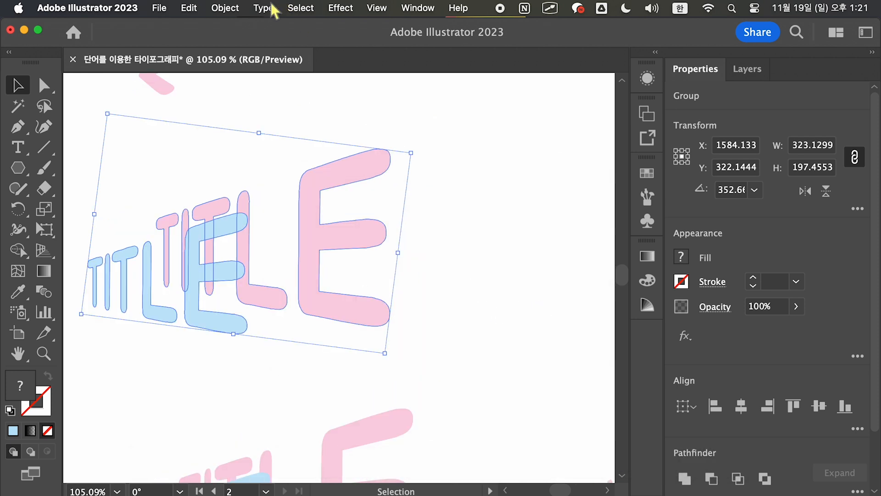
{"action": "left_click", "coordinate": [226, 8]}
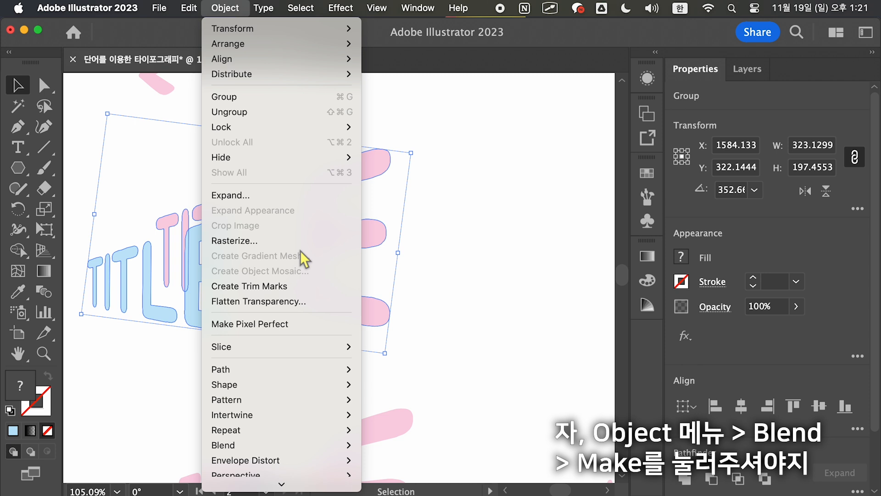
{"action": "mouse_move", "coordinate": [326, 446]}
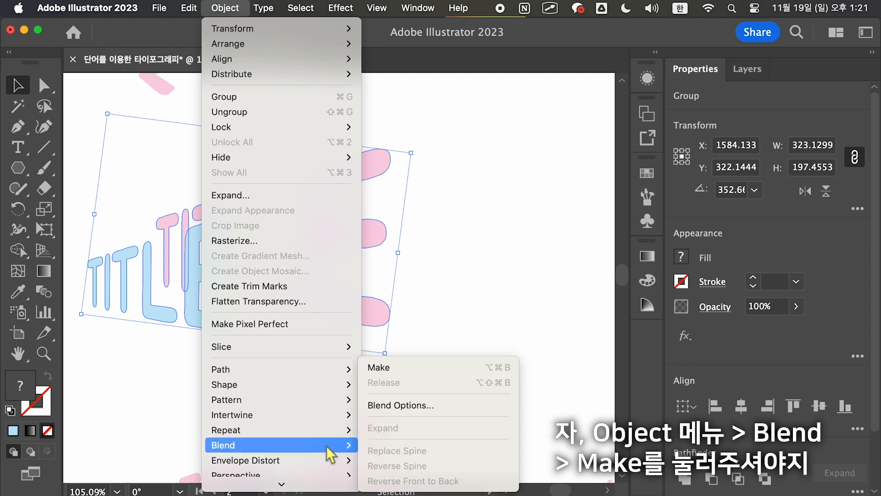
{"action": "left_click", "coordinate": [417, 366]}
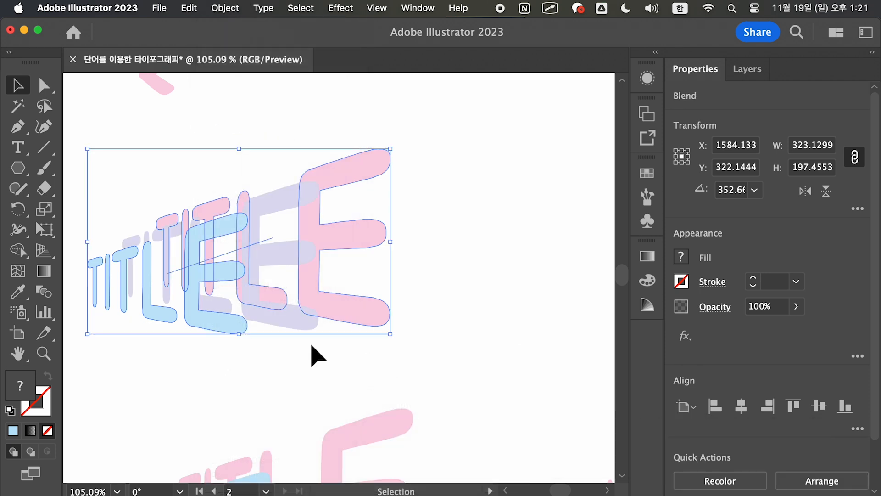
{"action": "left_click", "coordinate": [252, 389]}
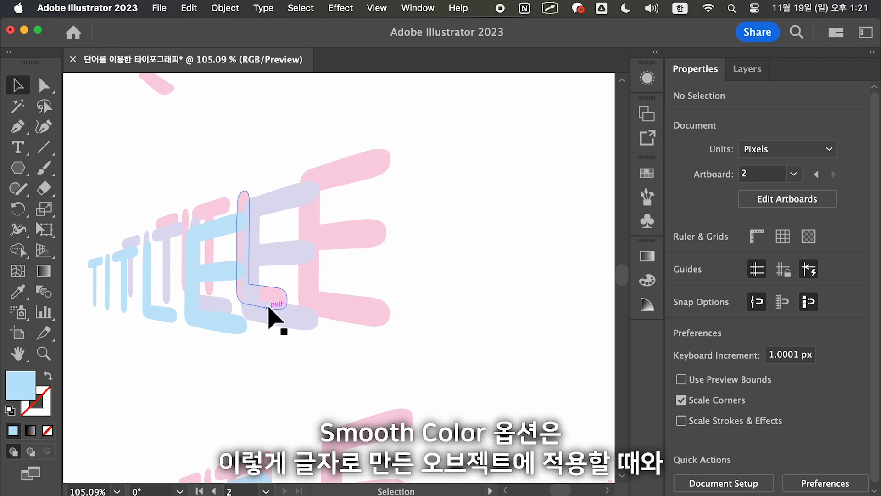
- Draw a blue star about 121 × 115 px to the right of the blended TITLE and copy it up to the right
{"action": "left_click", "coordinate": [17, 170]}
{"action": "left_click", "coordinate": [15, 170]}
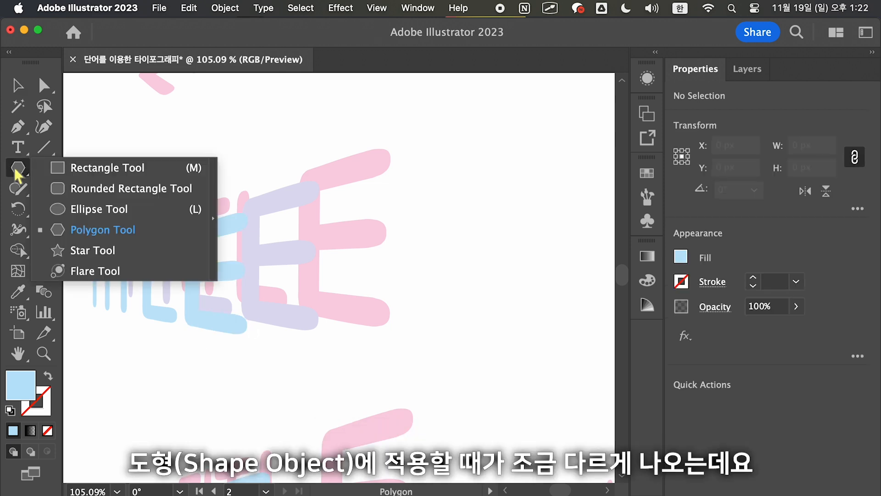
{"action": "left_click", "coordinate": [92, 250]}
{"action": "left_click_drag", "start_coordinate": [479, 268], "coordinate": [507, 327]}
{"action": "key", "text": "v"}
{"action": "left_click_drag", "start_coordinate": [472, 282], "coordinate": [575, 245], "text": "alt"}
{"action": "left_click_drag", "start_coordinate": [580, 250], "coordinate": [466, 287]}
- Scale the left star down to about 84 × 80 px and move it closer to the larger star
{"action": "left_click", "coordinate": [381, 318]}
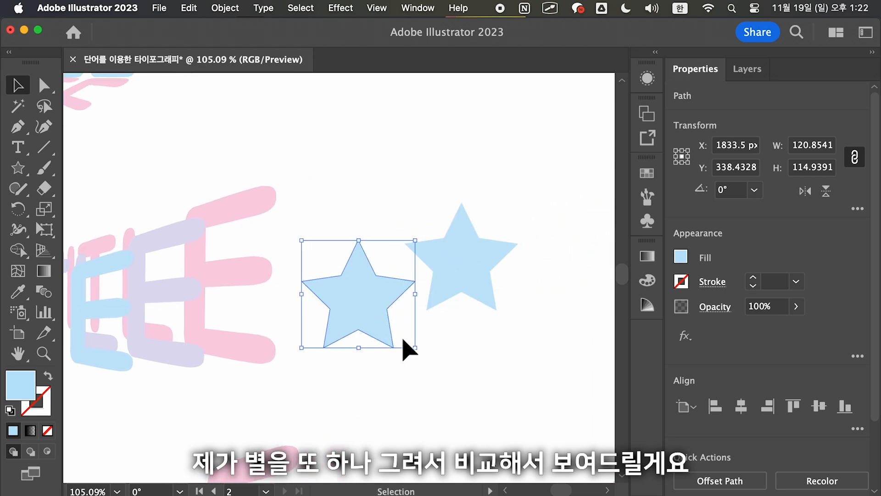
{"action": "left_click_drag", "start_coordinate": [421, 352], "coordinate": [381, 316]}
{"action": "left_click_drag", "start_coordinate": [339, 296], "coordinate": [370, 300]}
{"action": "scroll", "coordinate": [368, 299], "scroll_direction": "left", "scroll_amount": 1}
{"action": "scroll", "coordinate": [368, 299], "scroll_direction": "up", "scroll_amount": 1}
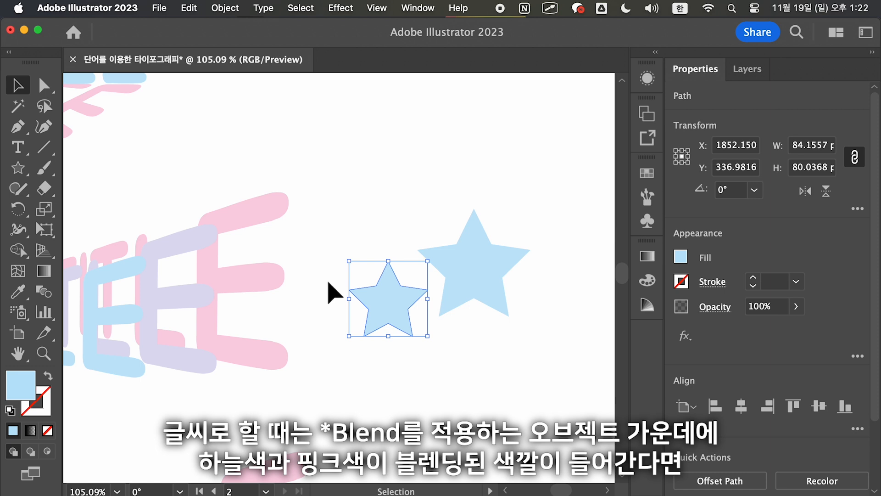
- Fill the larger star with the pink sampled from the peeled-off TITLE layer
{"action": "left_click", "coordinate": [469, 278]}
{"action": "scroll", "coordinate": [402, 247], "scroll_direction": "up", "scroll_amount": 5}
{"action": "scroll", "coordinate": [402, 247], "scroll_direction": "left", "scroll_amount": 4}
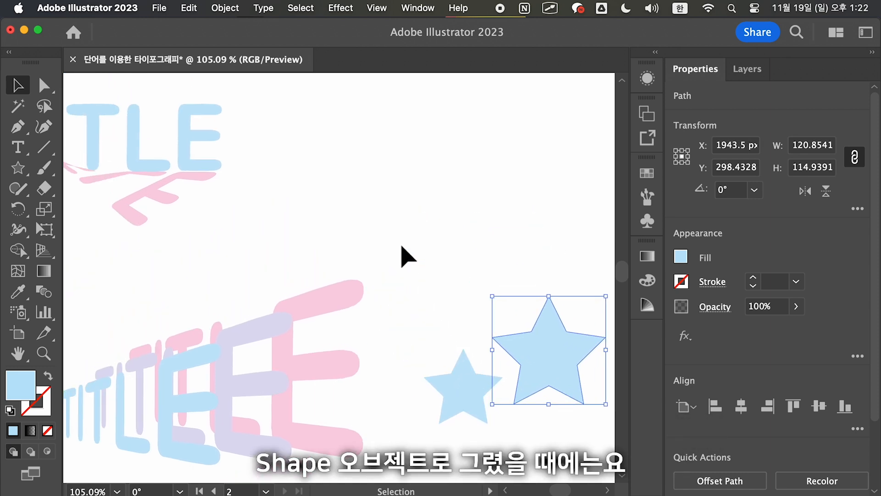
{"action": "key", "text": "o"}
{"action": "key", "text": "i"}
{"action": "left_click", "coordinate": [156, 197]}
{"action": "key", "text": "v"}
{"action": "scroll", "coordinate": [305, 261], "scroll_direction": "down", "scroll_amount": 5}
{"action": "scroll", "coordinate": [305, 262], "scroll_direction": "right", "scroll_amount": 2}
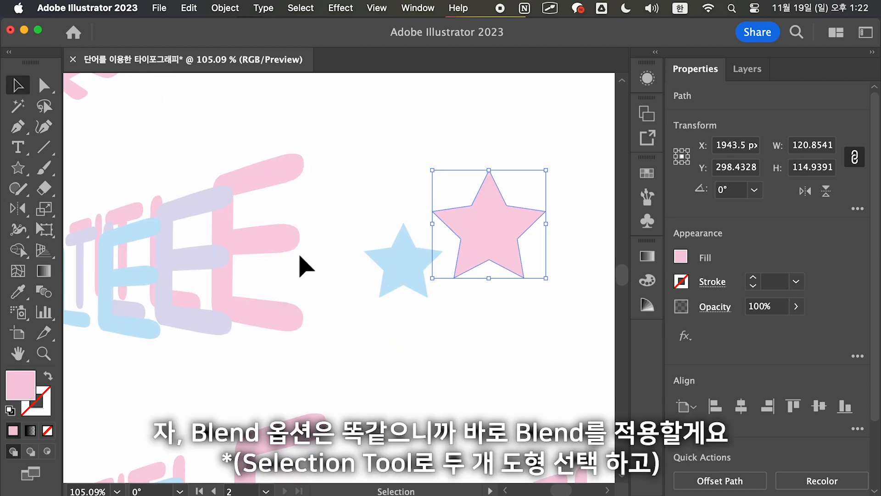
- Make a blend between the small blue star and the large pink star
{"action": "left_click_drag", "start_coordinate": [402, 191], "coordinate": [503, 305]}
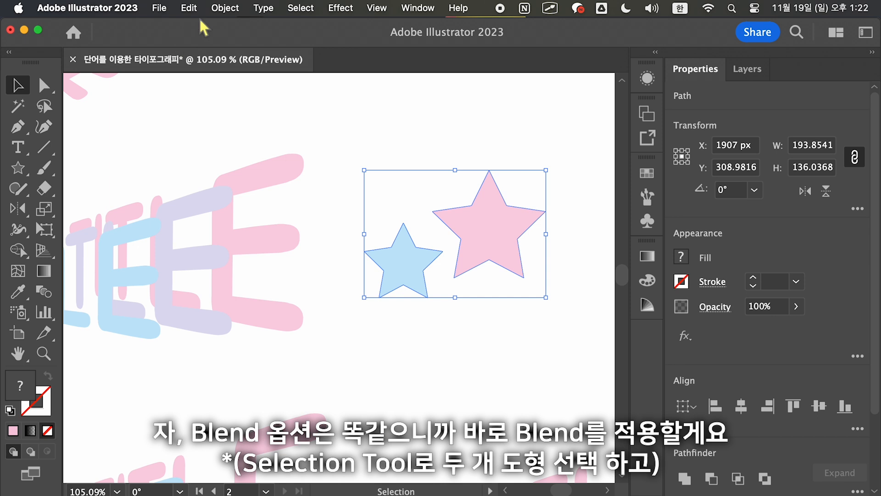
{"action": "left_click", "coordinate": [225, 8]}
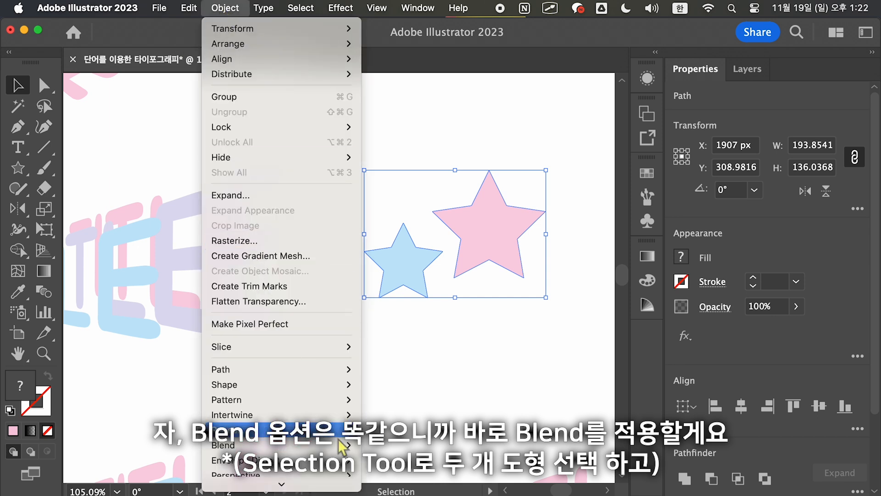
{"action": "mouse_move", "coordinate": [344, 444]}
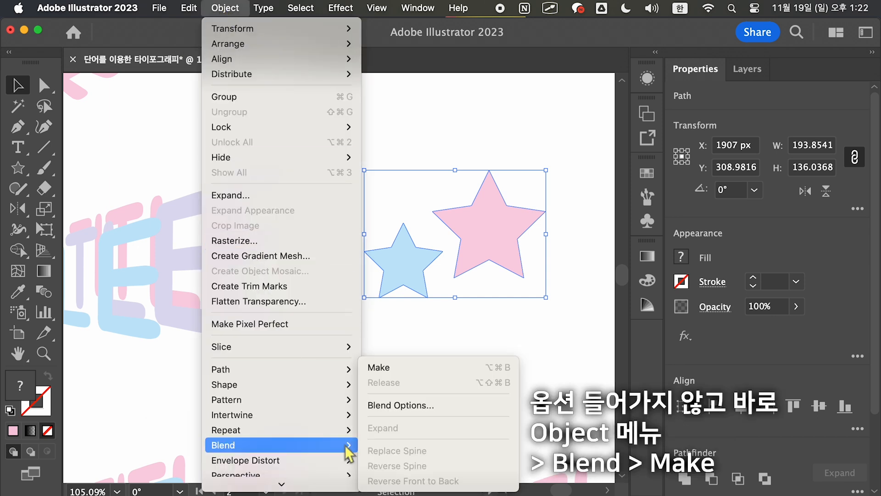
{"action": "left_click", "coordinate": [420, 372]}
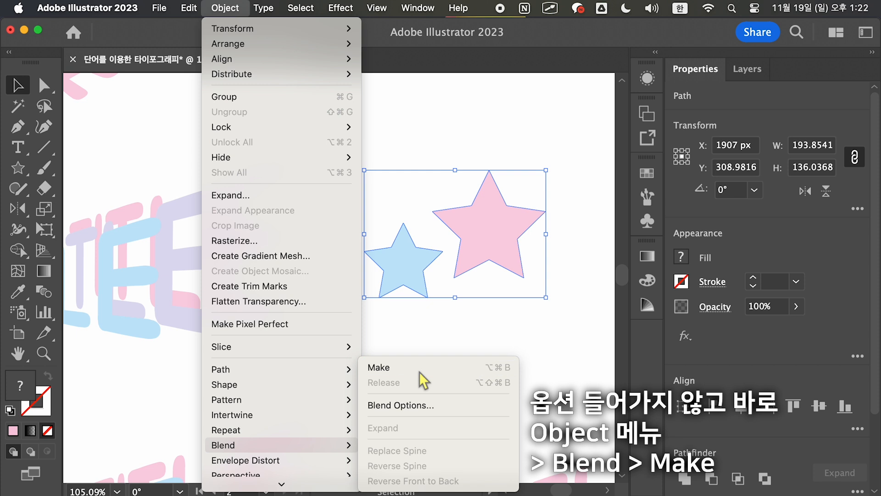
{"action": "left_click", "coordinate": [447, 328]}
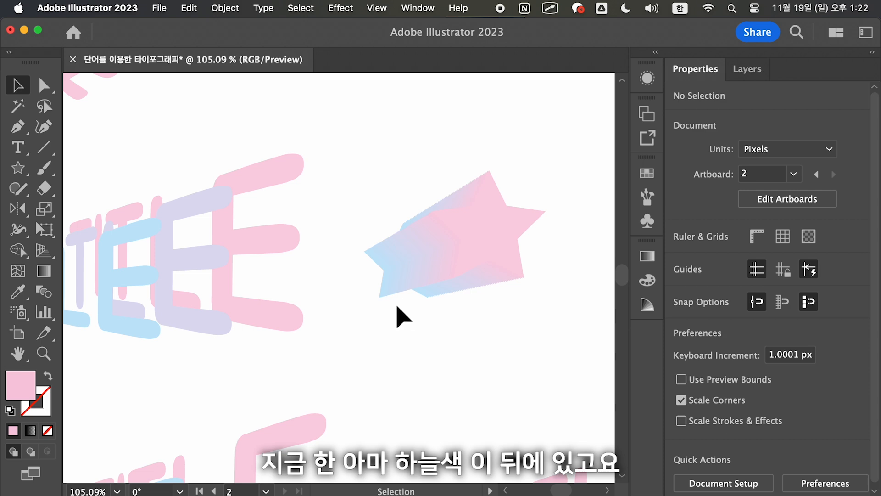
{"action": "key", "text": "shift"}
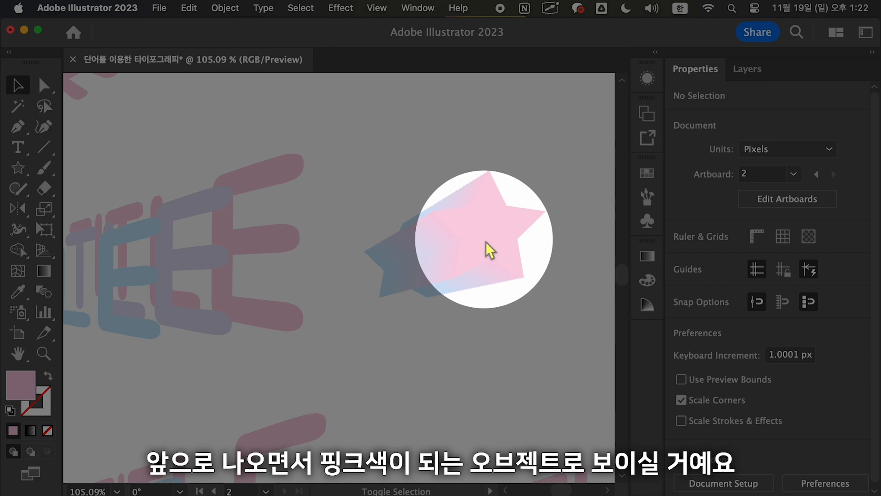
{"action": "key", "text": "Escape"}
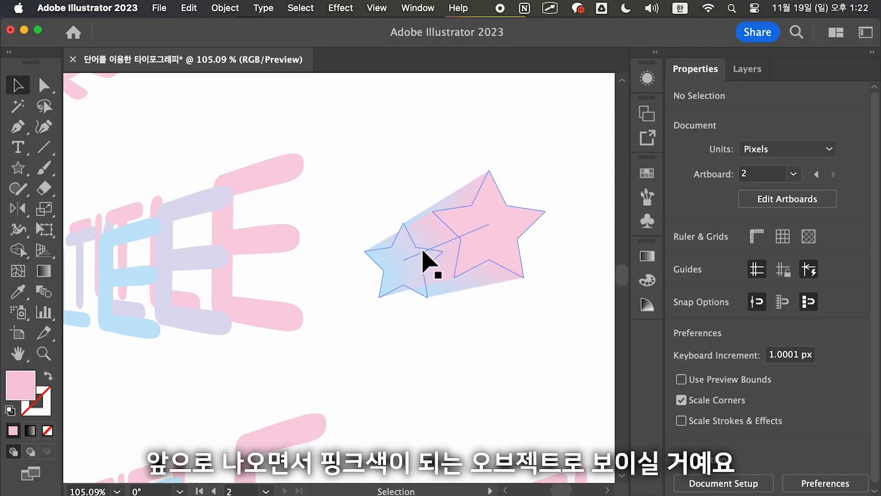
- Isolate the star blend, bring the small blue star to the front, and leave isolation mode
{"action": "double_click", "coordinate": [386, 264]}
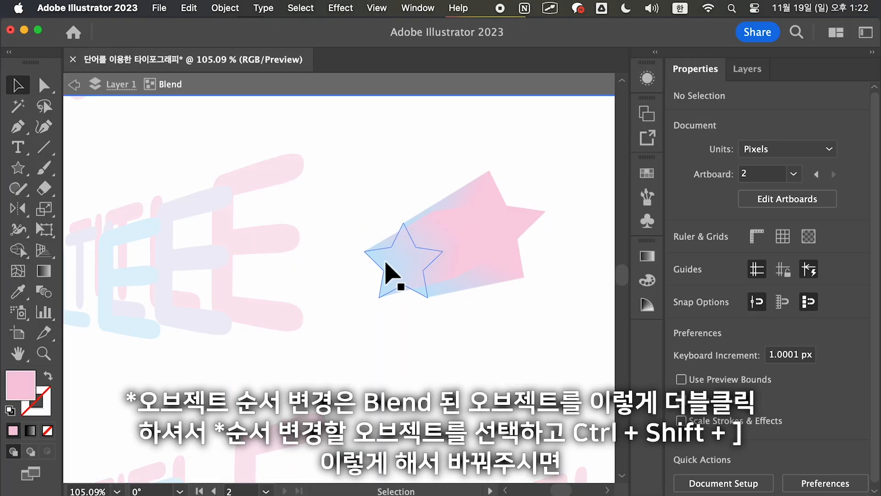
{"action": "left_click", "coordinate": [390, 263]}
{"action": "key", "text": "super+shift+bracketright"}
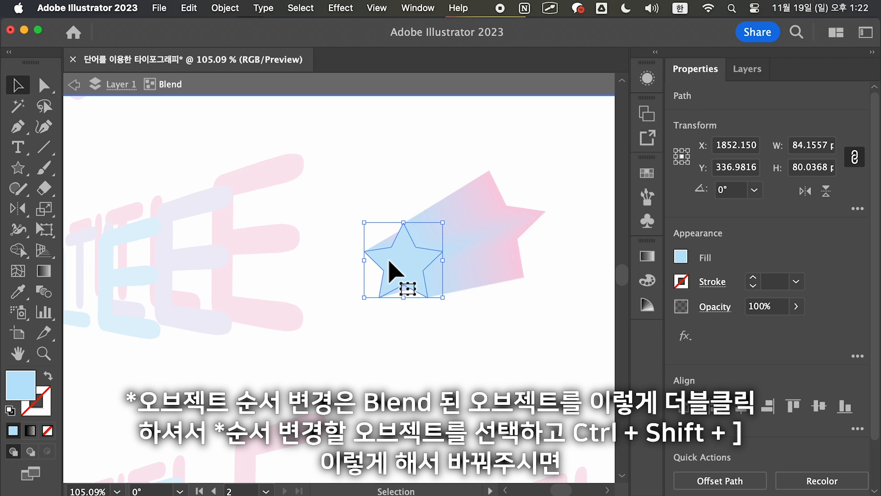
{"action": "key", "text": "Escape"}
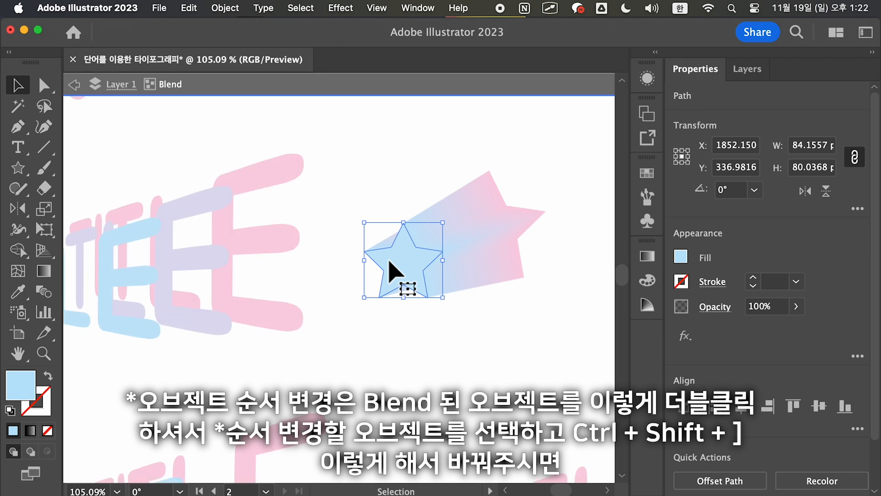
- Rearrange the stars inside the star blend, moving the small blue star to about X 1945, Y 396 px, diagonally below the pink star
{"action": "left_click", "coordinate": [366, 343]}
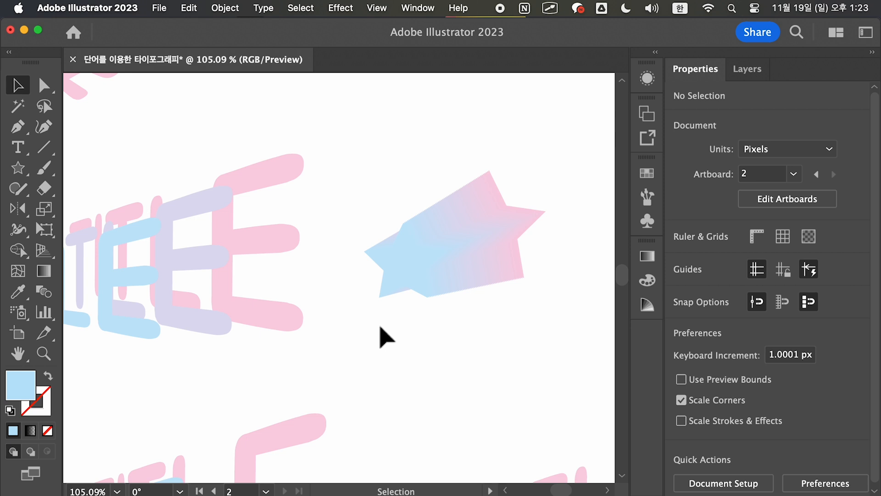
{"action": "double_click", "coordinate": [399, 270]}
{"action": "left_click_drag", "start_coordinate": [399, 266], "coordinate": [493, 313]}
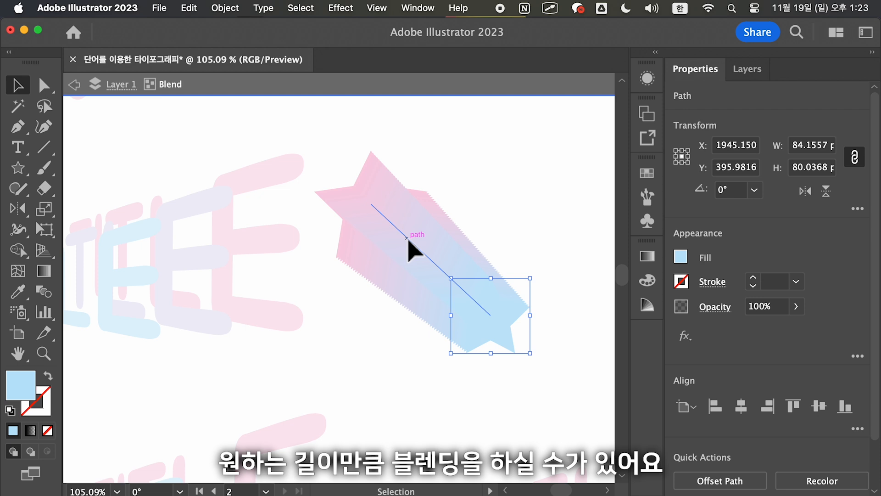
{"action": "left_click_drag", "start_coordinate": [413, 246], "coordinate": [452, 249]}
{"action": "key", "text": "Escape"}
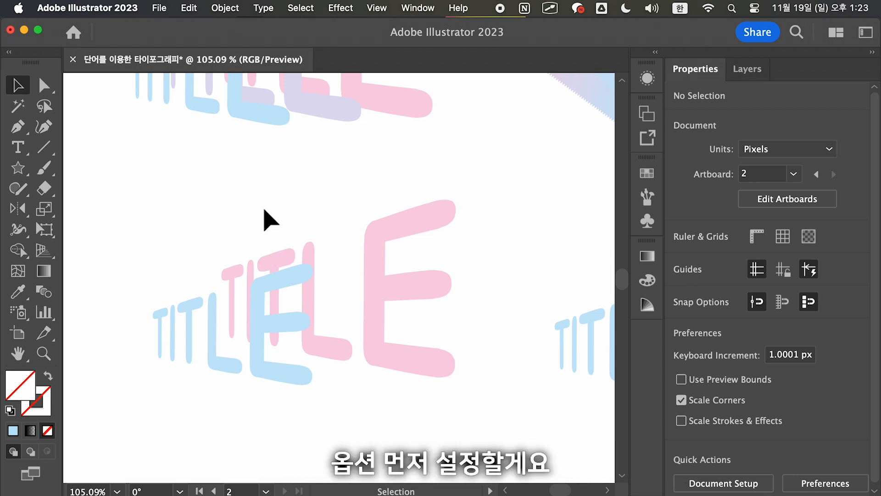
- Set the blend options to Specified Steps spacing with 5 steps
{"action": "left_click", "coordinate": [236, 12]}
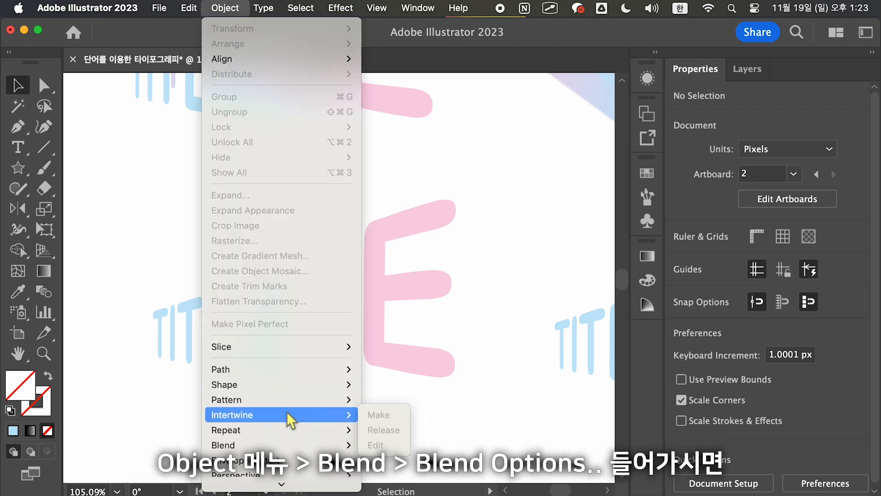
{"action": "mouse_move", "coordinate": [308, 446]}
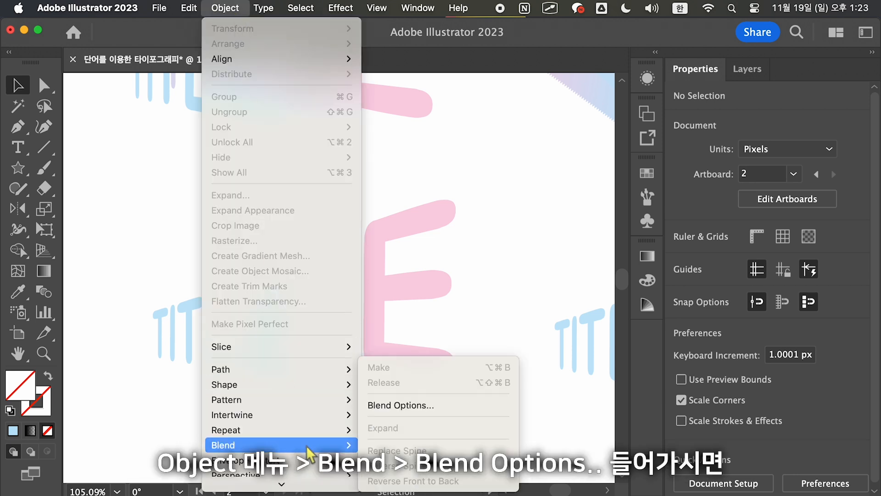
{"action": "left_click", "coordinate": [431, 410]}
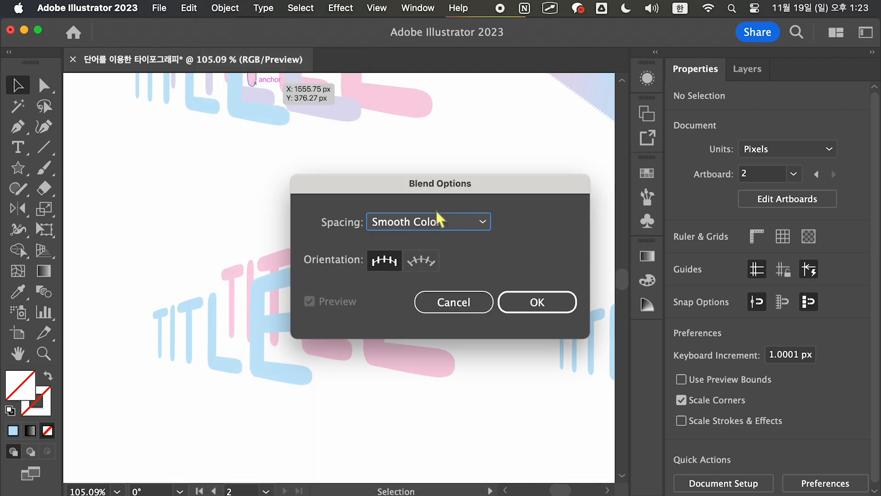
{"action": "left_click", "coordinate": [434, 222]}
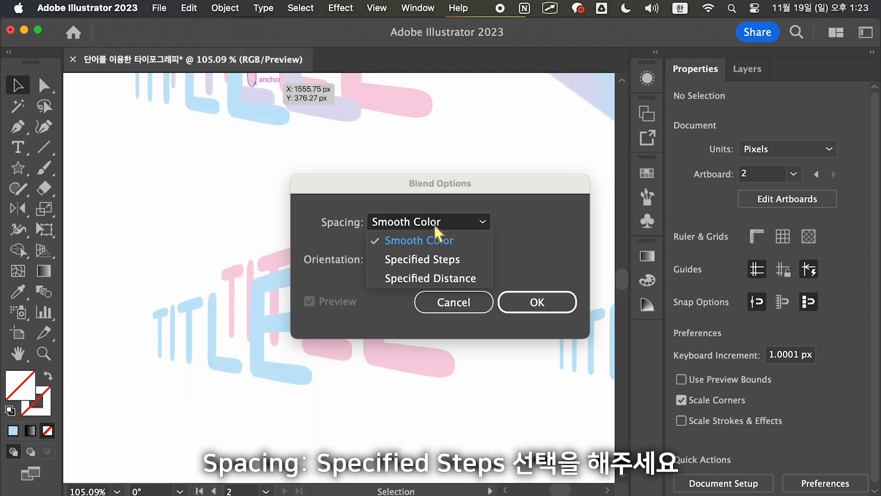
{"action": "left_click", "coordinate": [401, 265]}
{"action": "left_click_drag", "start_coordinate": [353, 183], "coordinate": [539, 181]}
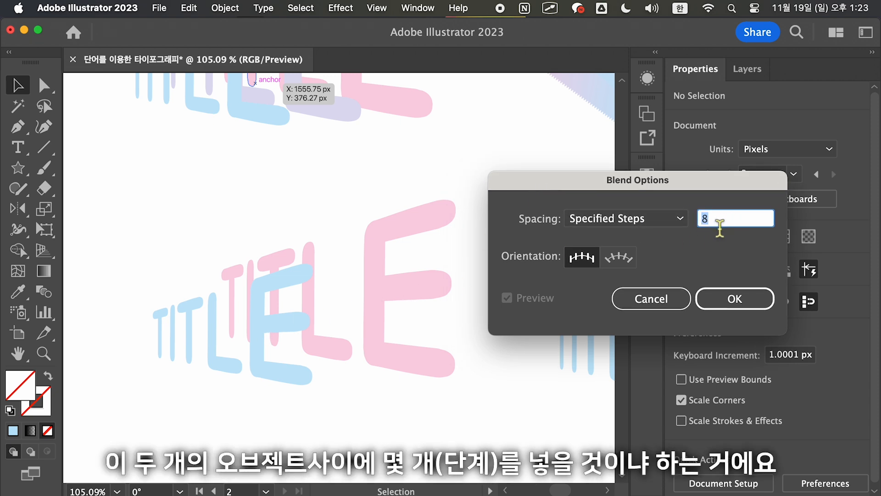
{"action": "left_click", "coordinate": [729, 298]}
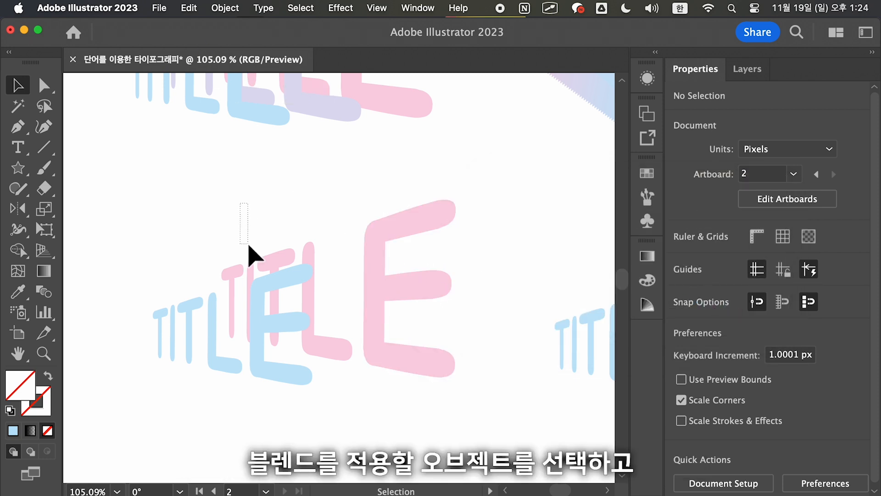
- Make a blend between the blue and pink TITLE copies in the pair below the first lettering blend, and deselect it
{"action": "left_click_drag", "start_coordinate": [245, 226], "coordinate": [365, 390]}
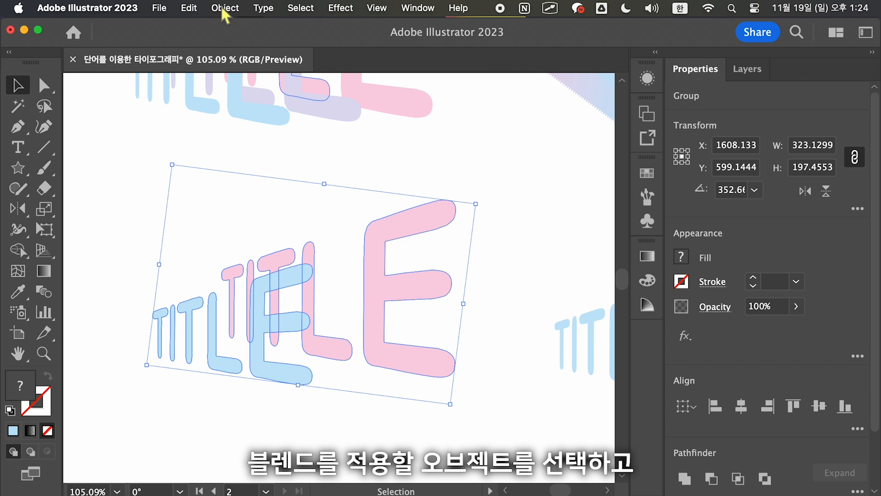
{"action": "left_click", "coordinate": [223, 9]}
{"action": "mouse_move", "coordinate": [323, 446]}
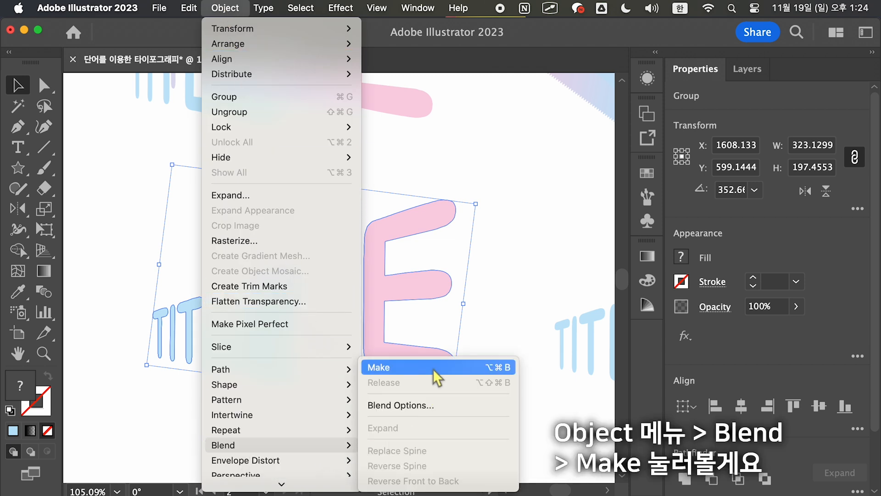
{"action": "left_click", "coordinate": [491, 371]}
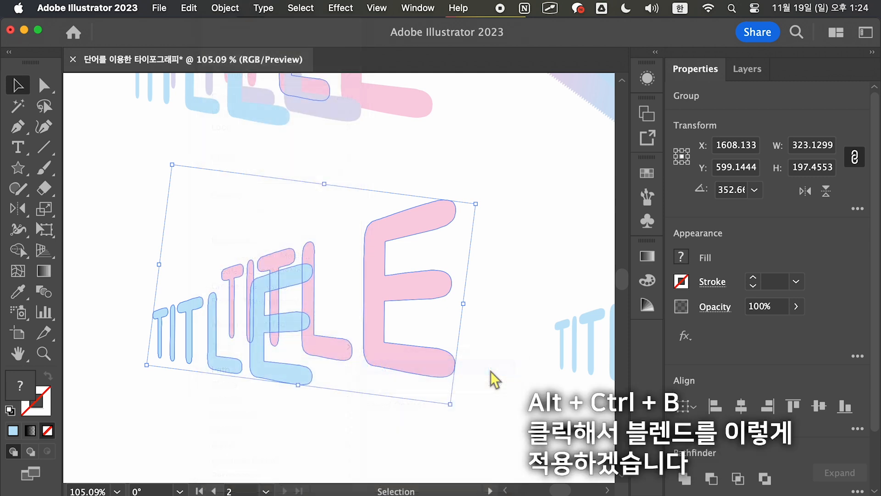
{"action": "left_click", "coordinate": [326, 395]}
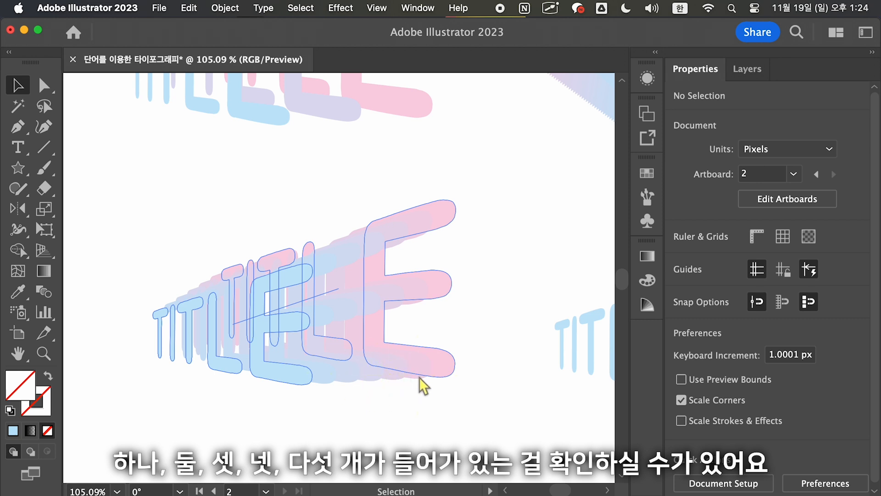
- Change the blend options to Specified Distance spacing at 4 px
{"action": "scroll", "coordinate": [362, 399], "scroll_direction": "right", "scroll_amount": 1}
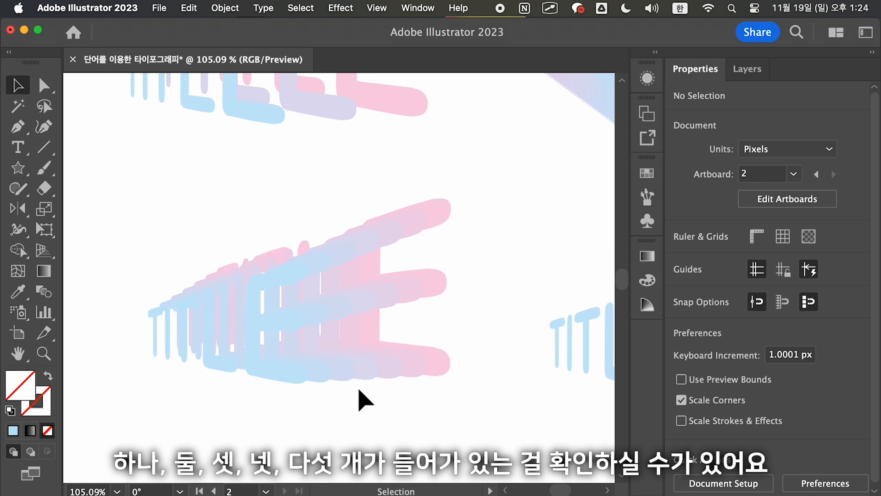
{"action": "scroll", "coordinate": [381, 396], "scroll_direction": "right", "scroll_amount": 15}
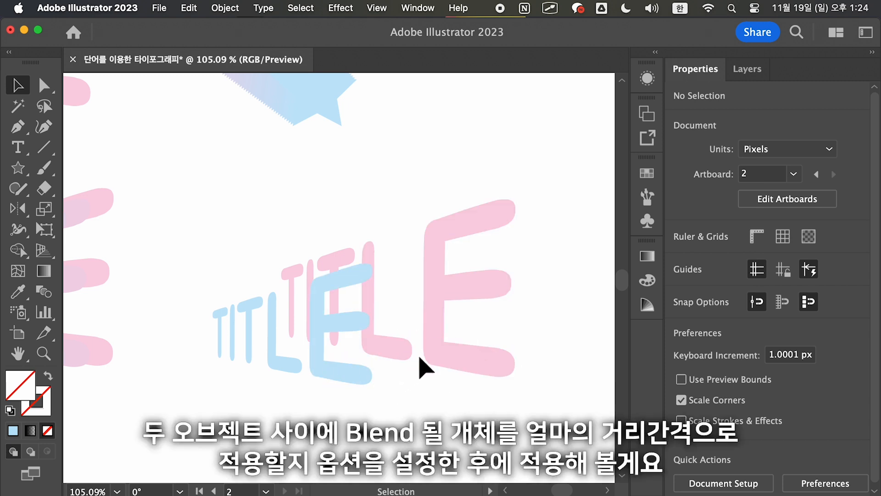
{"action": "scroll", "coordinate": [206, 364], "scroll_direction": "left", "scroll_amount": 8}
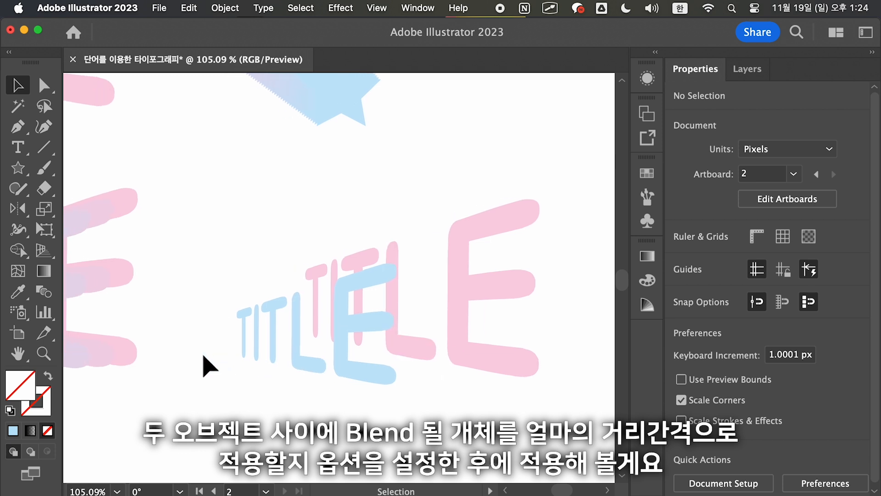
{"action": "scroll", "coordinate": [206, 365], "scroll_direction": "down", "scroll_amount": 2}
{"action": "scroll", "coordinate": [206, 365], "scroll_direction": "left", "scroll_amount": 2}
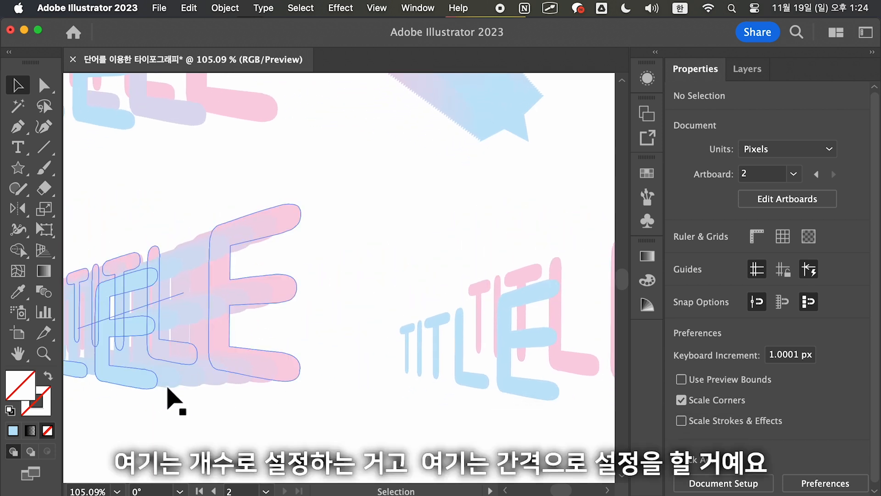
{"action": "scroll", "coordinate": [284, 396], "scroll_direction": "right", "scroll_amount": 10}
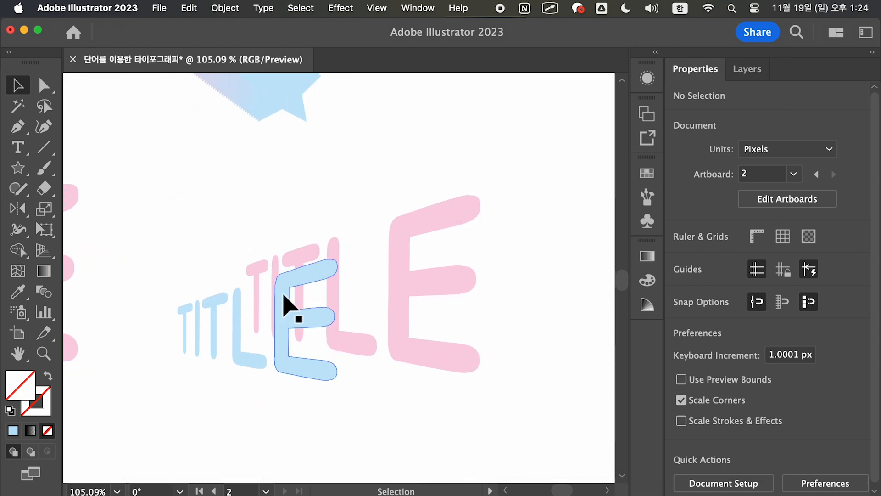
{"action": "double_click", "coordinate": [45, 293]}
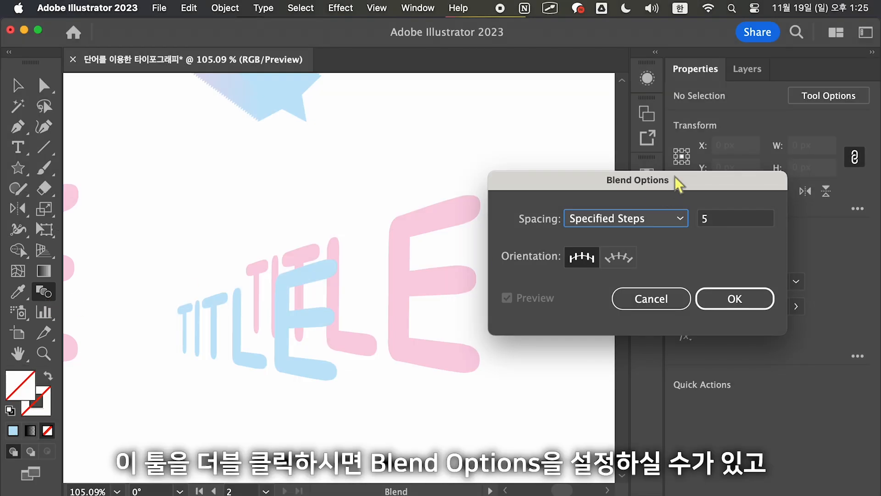
{"action": "left_click", "coordinate": [681, 217]}
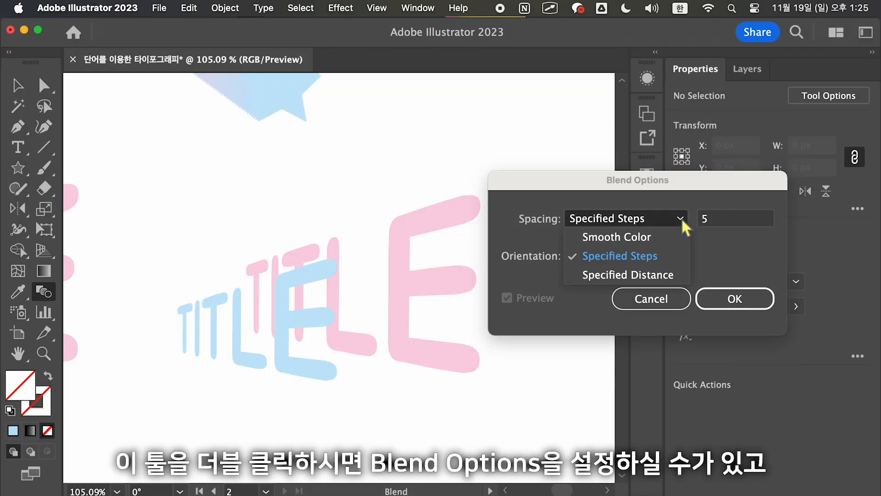
{"action": "left_click", "coordinate": [645, 275]}
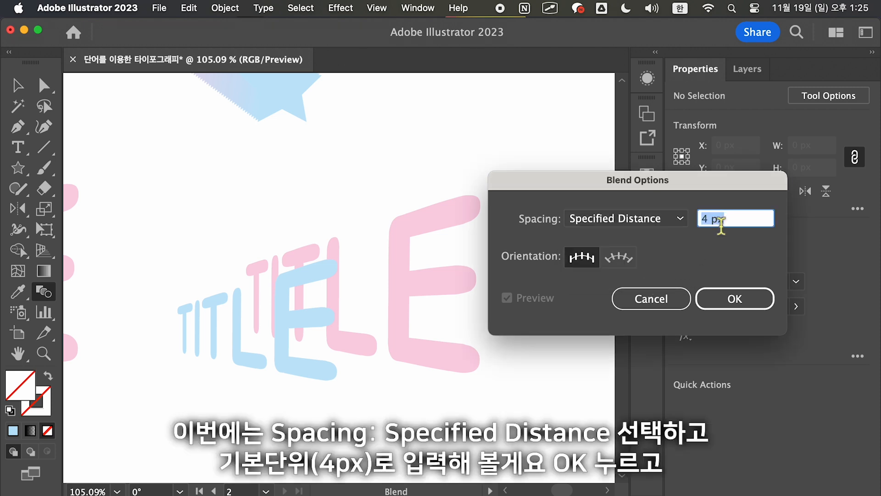
{"action": "left_click", "coordinate": [732, 299]}
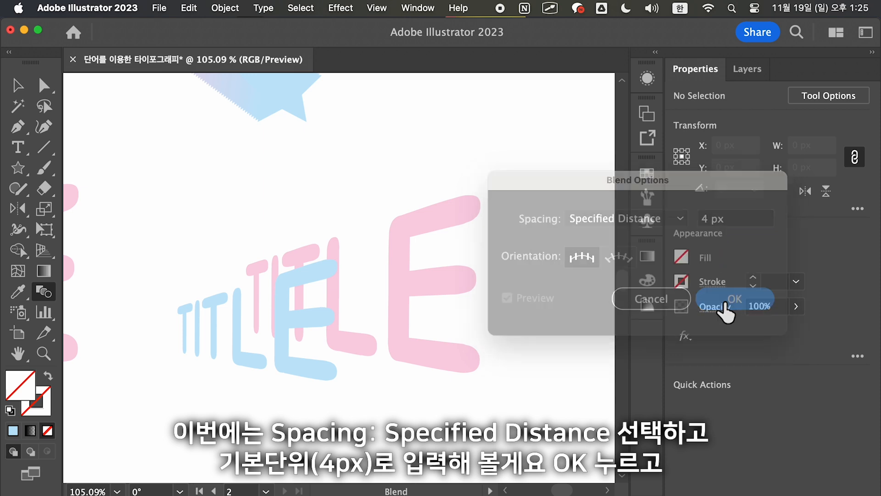
- Make a blend between the blue and pink TITLE copies in the pair below the star blend, and deselect it
{"action": "key", "text": "v"}
{"action": "left_click_drag", "start_coordinate": [231, 237], "coordinate": [448, 354]}
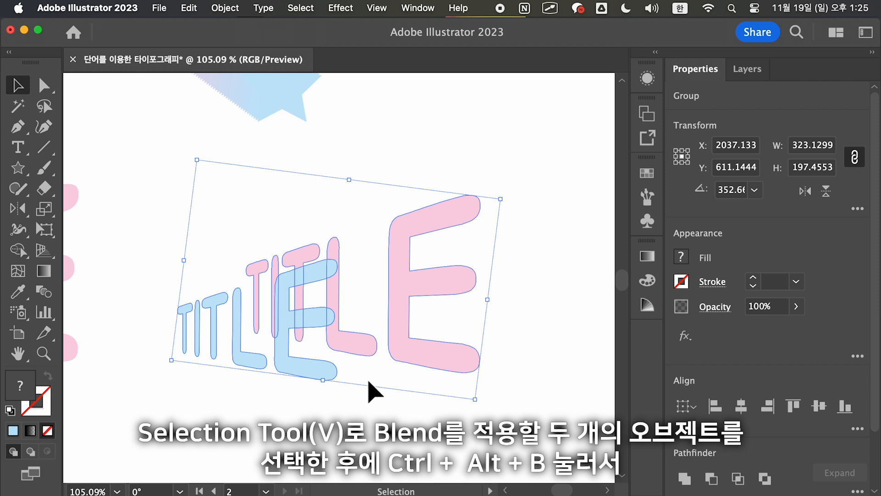
{"action": "key", "text": "super+alt+b"}
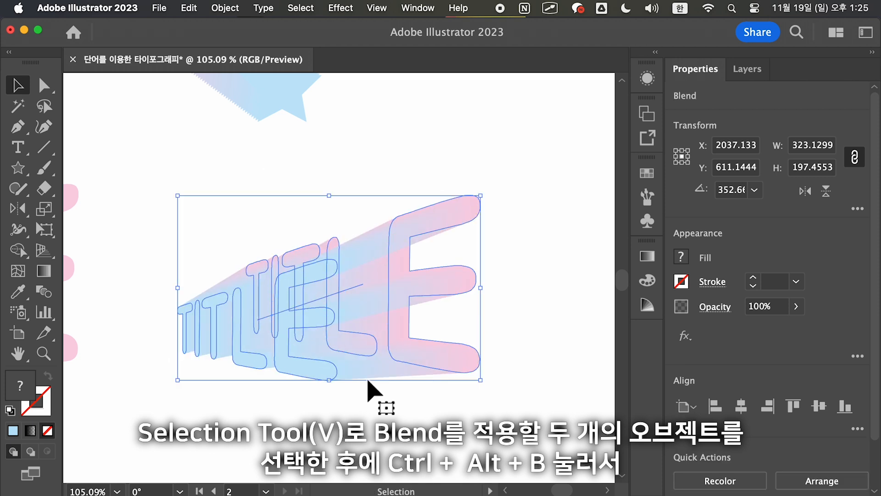
{"action": "left_click", "coordinate": [350, 400]}
- Examine the lower edge of the Specified Distance TITLE blend up close, and compare it with the Specified Steps blend
{"action": "scroll", "coordinate": [349, 404], "scroll_direction": "up", "scroll_amount": 6}
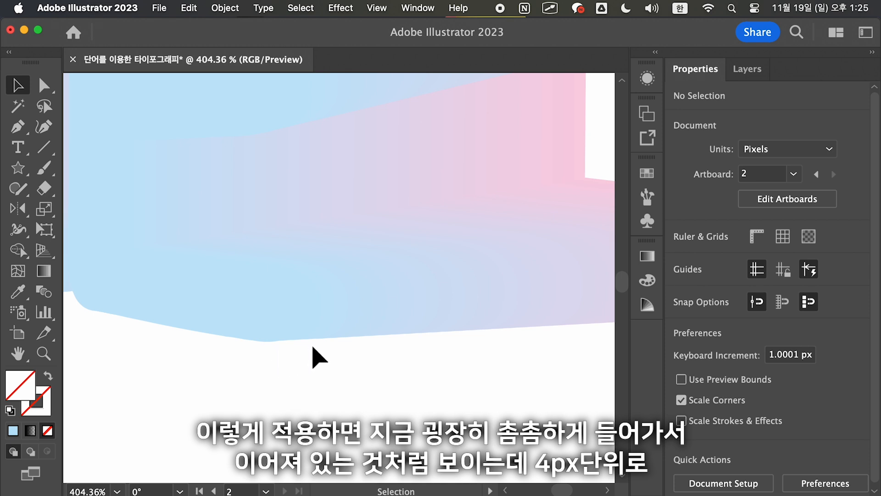
{"action": "scroll", "coordinate": [285, 357], "scroll_direction": "up", "scroll_amount": 3}
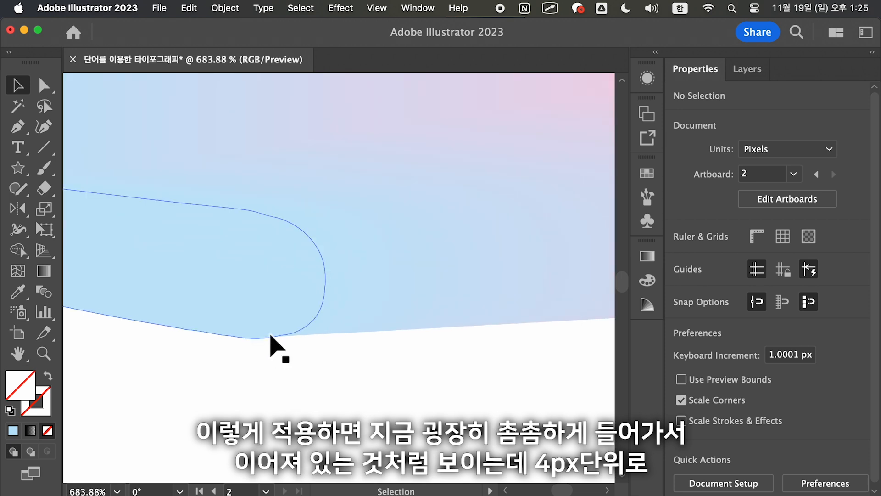
{"action": "left_click", "coordinate": [282, 336]}
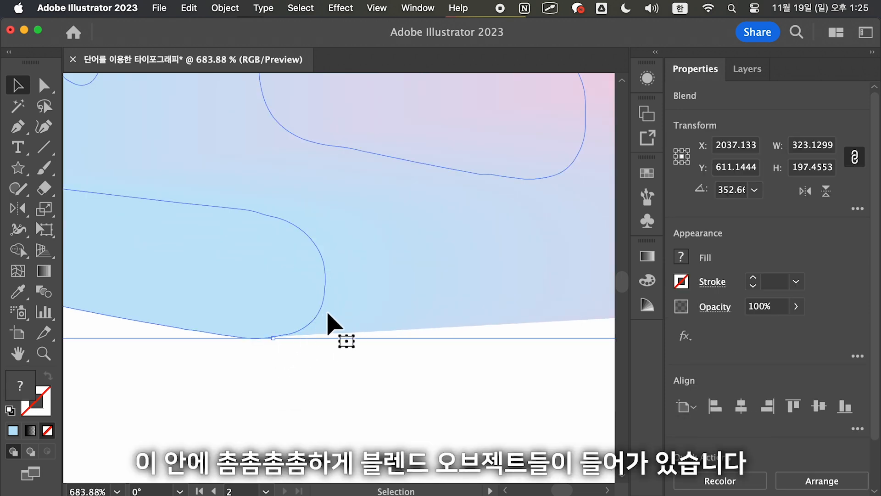
{"action": "scroll", "coordinate": [380, 351], "scroll_direction": "up", "scroll_amount": 2}
{"action": "scroll", "coordinate": [230, 331], "scroll_direction": "up", "scroll_amount": 6}
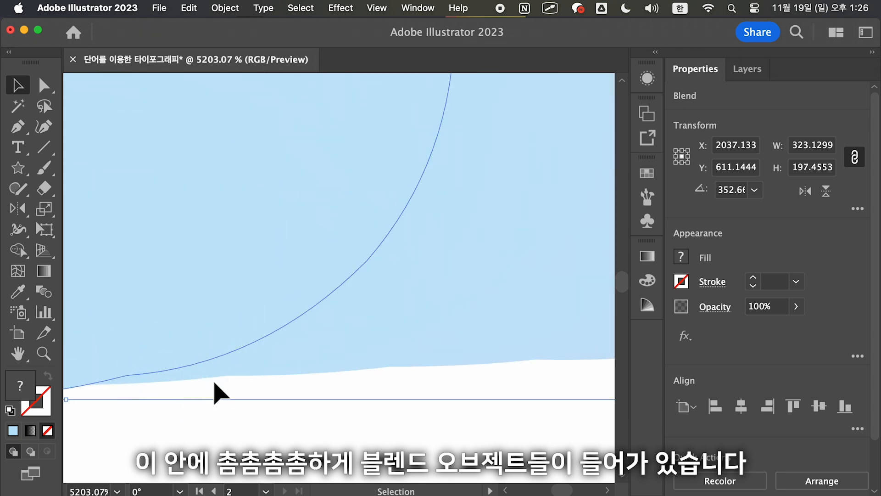
{"action": "scroll", "coordinate": [279, 373], "scroll_direction": "down", "scroll_amount": 12}
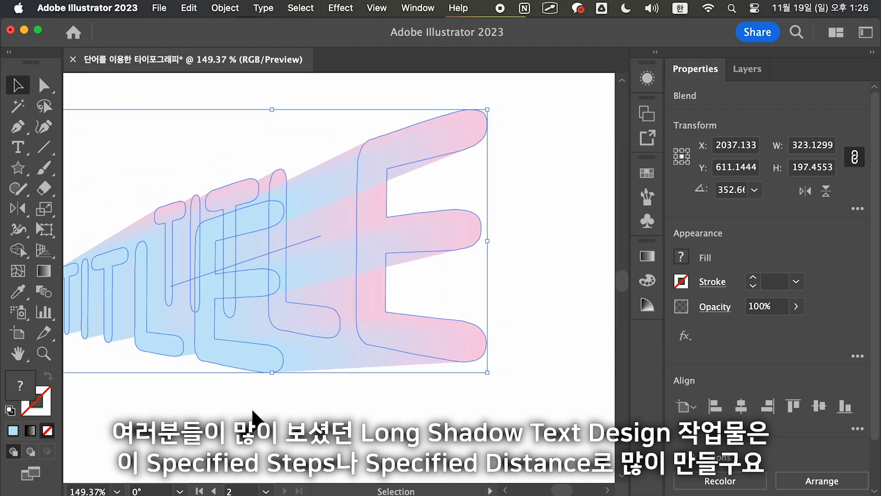
{"action": "left_click", "coordinate": [253, 411]}
{"action": "scroll", "coordinate": [253, 411], "scroll_direction": "down", "scroll_amount": 5}
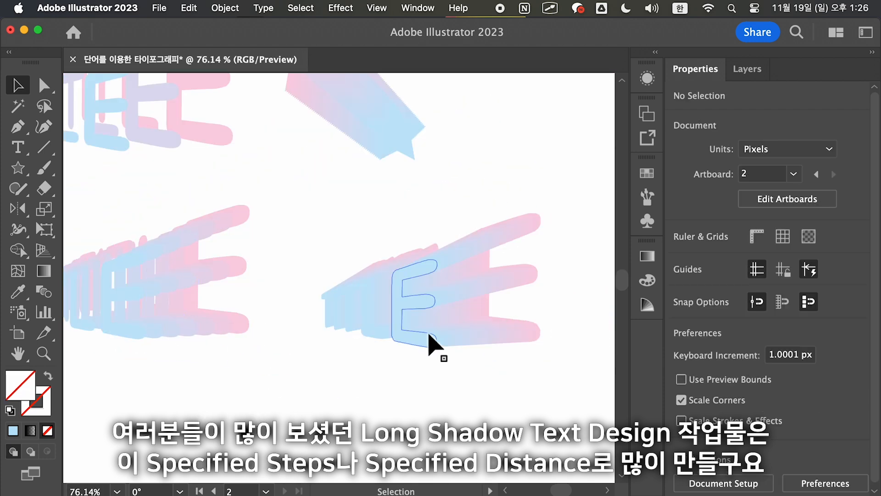
{"action": "scroll", "coordinate": [312, 392], "scroll_direction": "up", "scroll_amount": 5}
{"action": "scroll", "coordinate": [312, 392], "scroll_direction": "left", "scroll_amount": 5}
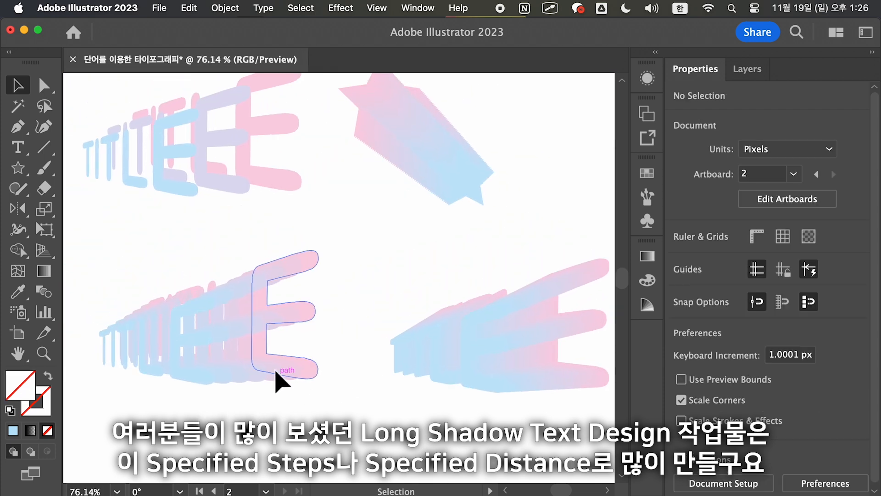